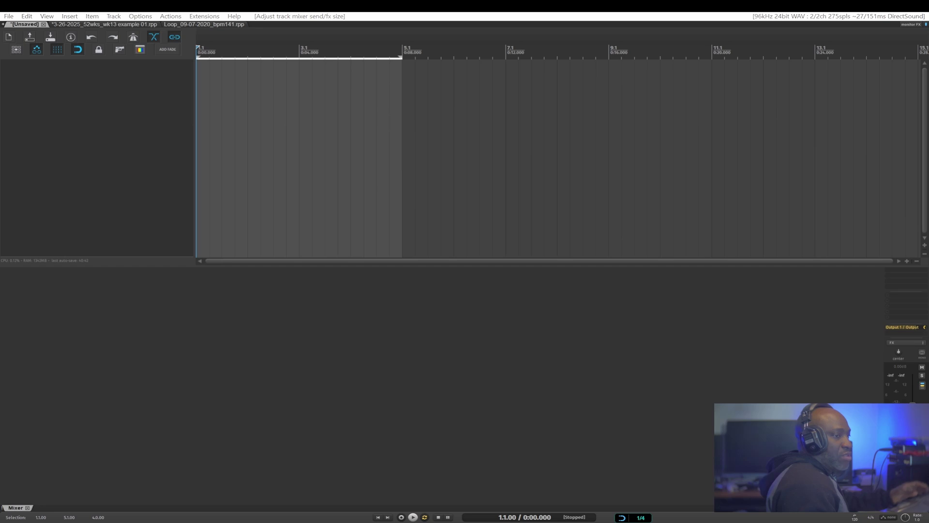
- Add four new tracks to the empty project and turn off record arming on all of them
{"action": "double_click", "coordinate": [121, 91]}
{"action": "double_click", "coordinate": [122, 100]}
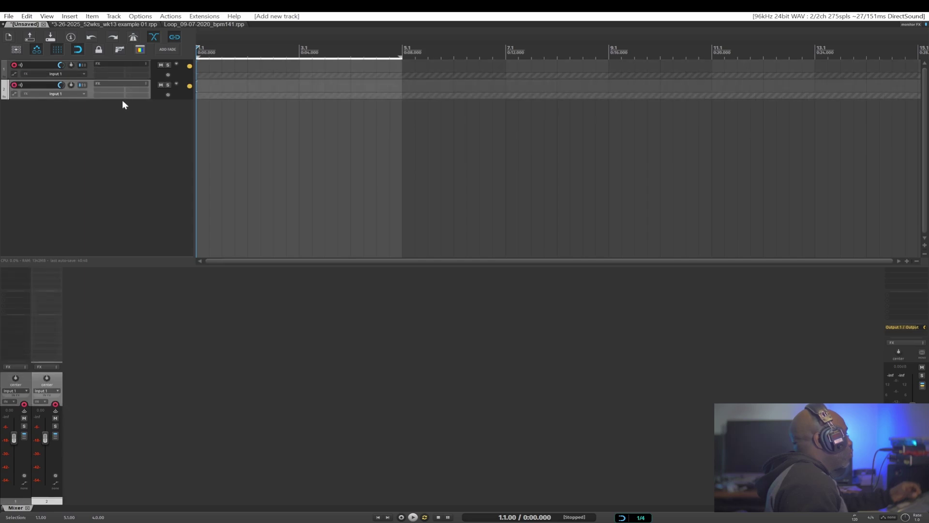
{"action": "double_click", "coordinate": [116, 118]}
{"action": "double_click", "coordinate": [121, 149]}
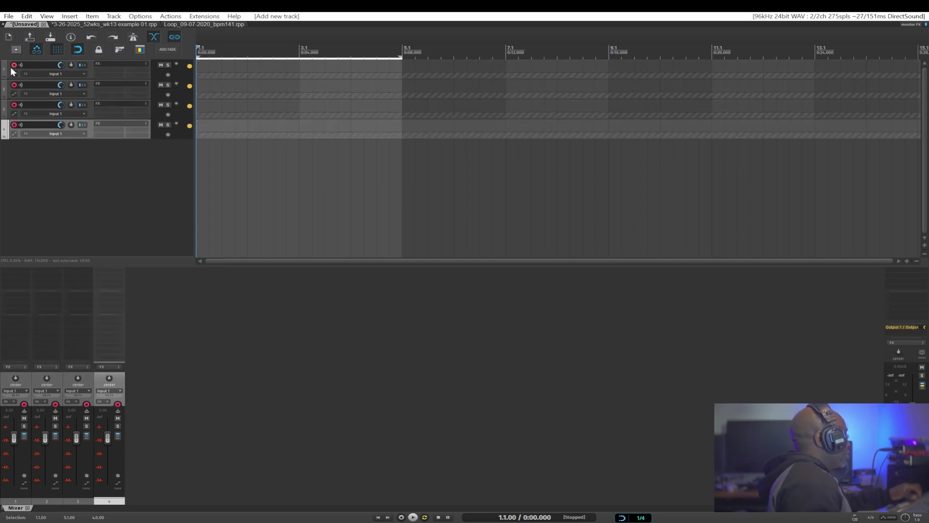
{"action": "left_click", "coordinate": [91, 68], "text": "shift"}
{"action": "left_click", "coordinate": [14, 65]}
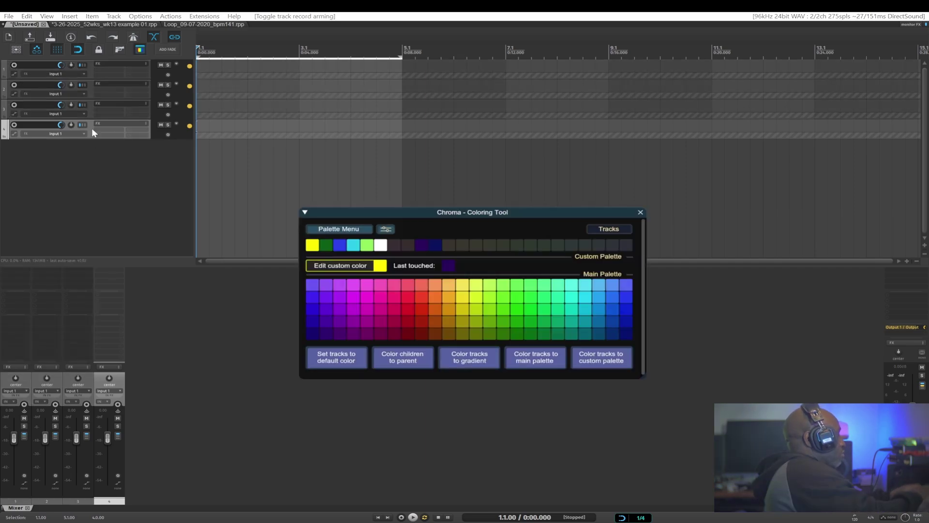
- Color all four tracks light yellow from Chroma's main palette, and close the coloring tool
{"action": "left_click", "coordinate": [92, 128]}
{"action": "left_click", "coordinate": [89, 67]}
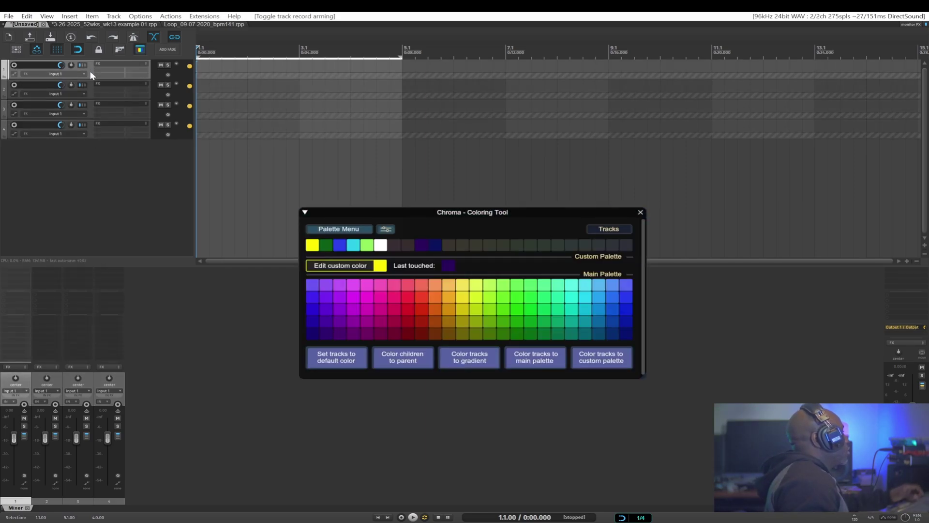
{"action": "left_click", "coordinate": [91, 126], "text": "shift"}
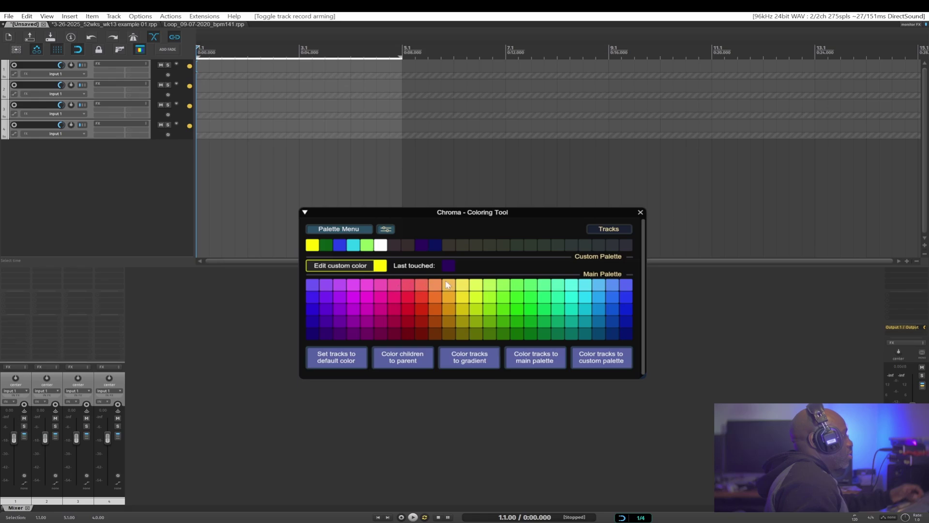
{"action": "left_click", "coordinate": [462, 289]}
{"action": "left_click", "coordinate": [121, 184]}
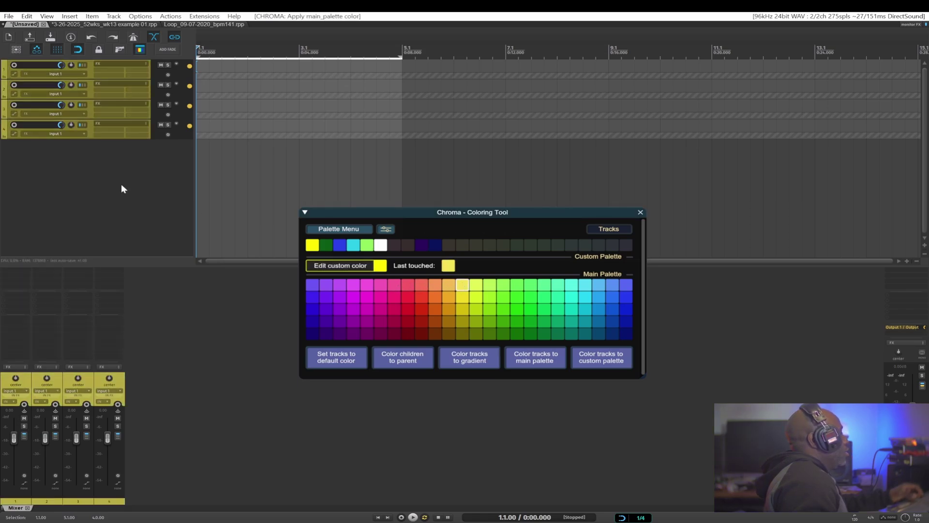
{"action": "left_click", "coordinate": [640, 212]}
- Add two more tracks below the yellow ones and turn off record arming on both
{"action": "double_click", "coordinate": [103, 162]}
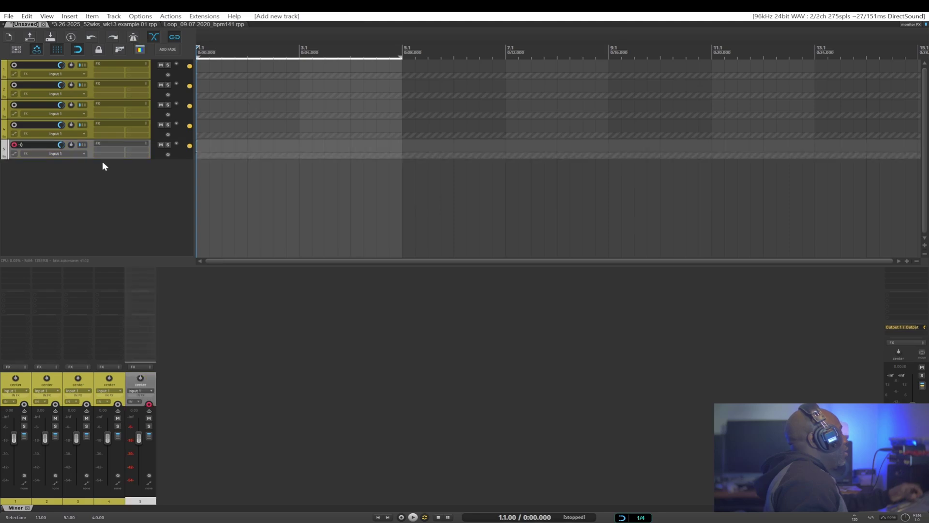
{"action": "double_click", "coordinate": [100, 171]}
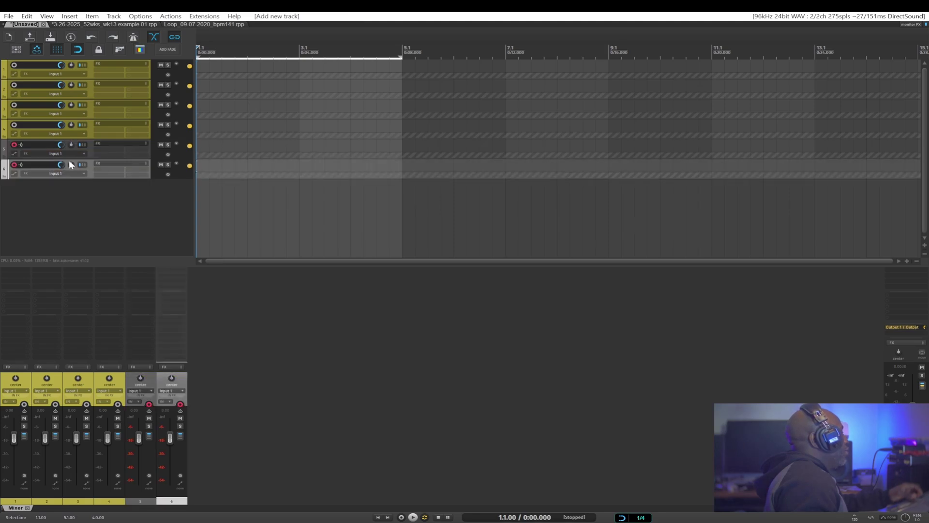
{"action": "left_click", "coordinate": [14, 145]}
{"action": "left_click", "coordinate": [14, 165]}
{"action": "left_click", "coordinate": [139, 225]}
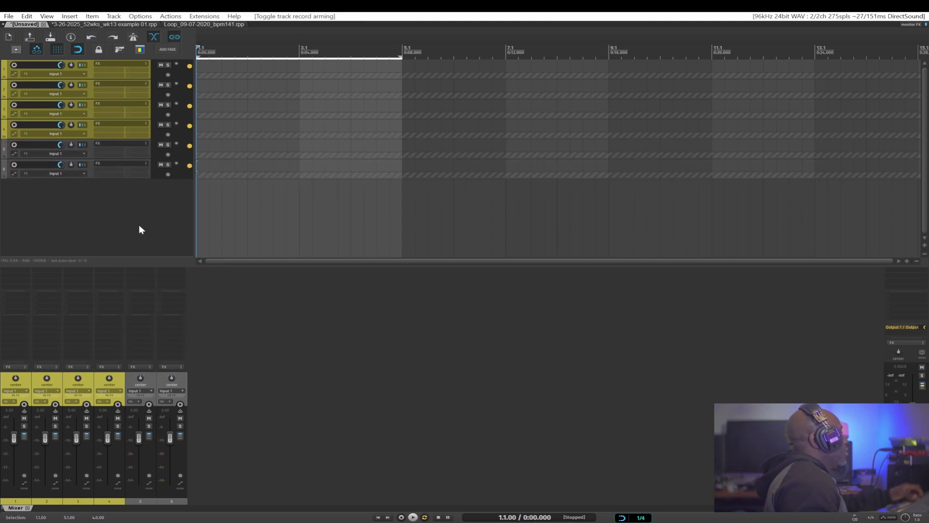
- Insert a visual spacer and position it between the four yellow tracks and the two new tracks
{"action": "right_click", "coordinate": [139, 224]}
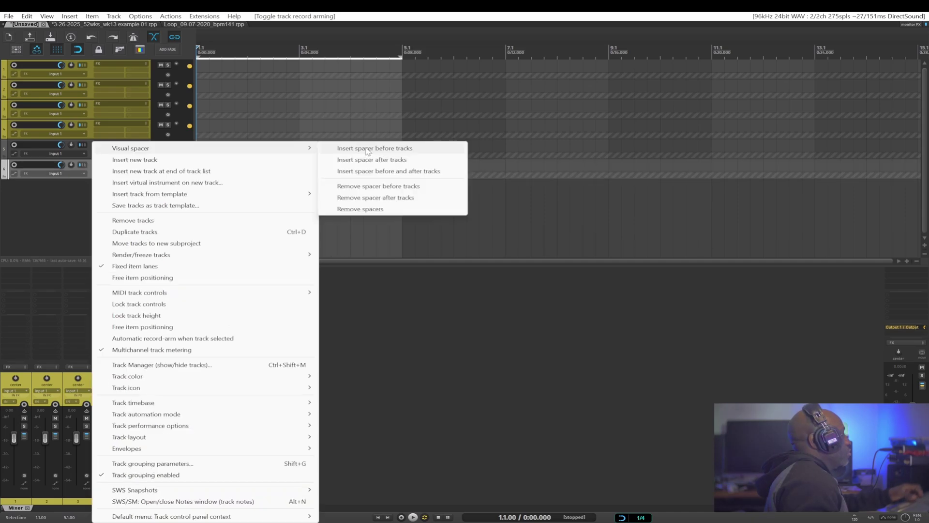
{"action": "left_click", "coordinate": [369, 150]}
{"action": "left_click", "coordinate": [119, 162]}
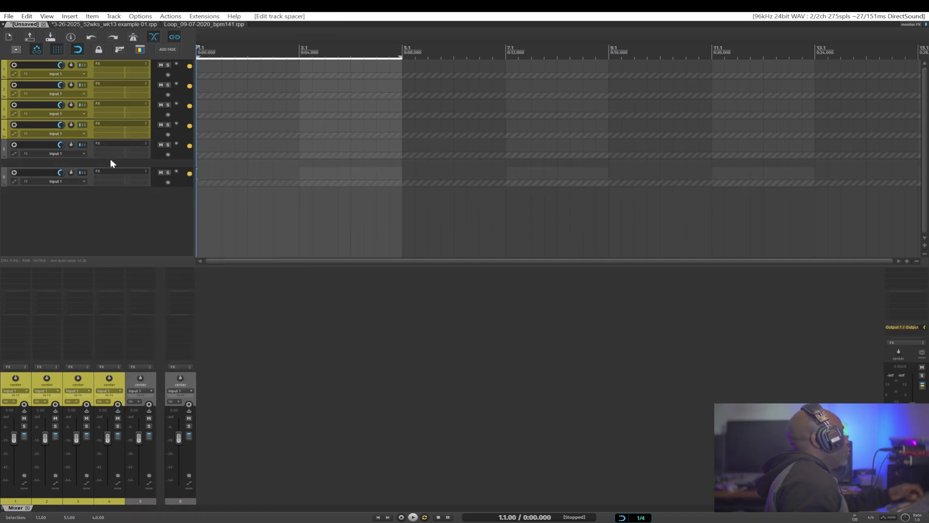
{"action": "left_click_drag", "start_coordinate": [109, 162], "coordinate": [104, 142]}
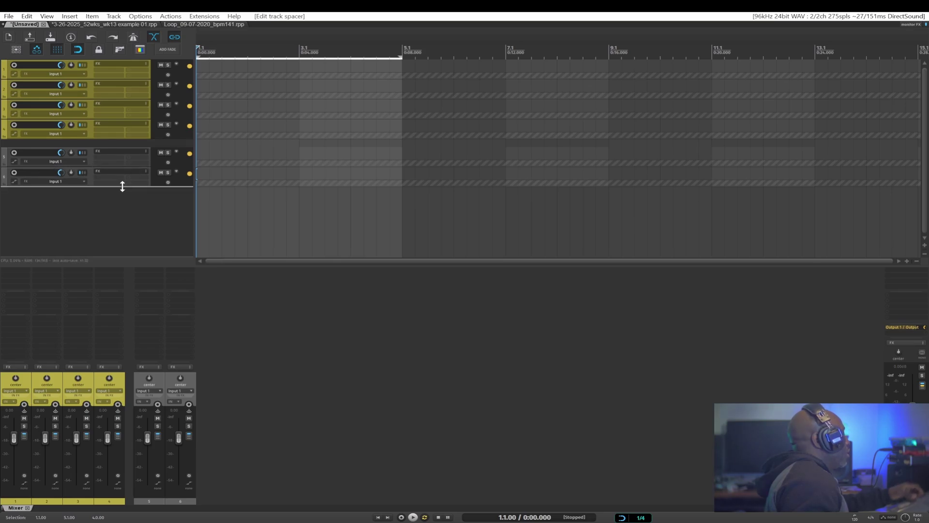
- Color tracks 5 and 6 dark purple from Chroma's custom palette, and close the coloring tool
{"action": "key", "text": "c"}
{"action": "left_click", "coordinate": [90, 158]}
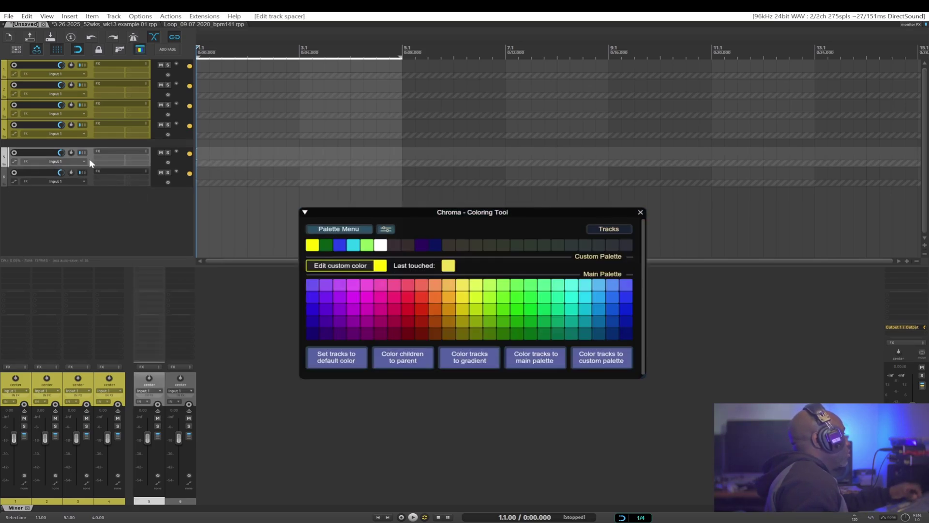
{"action": "left_click", "coordinate": [88, 175], "text": "shift"}
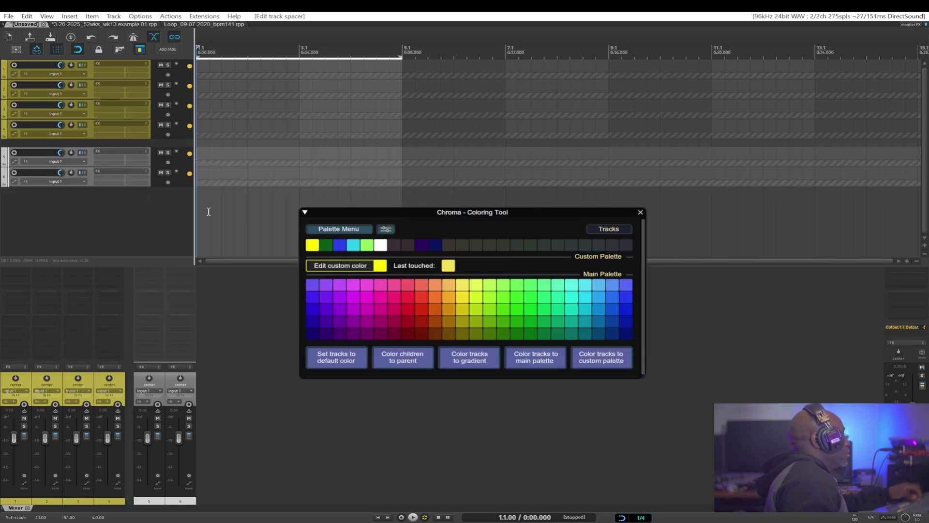
{"action": "left_click", "coordinate": [421, 245]}
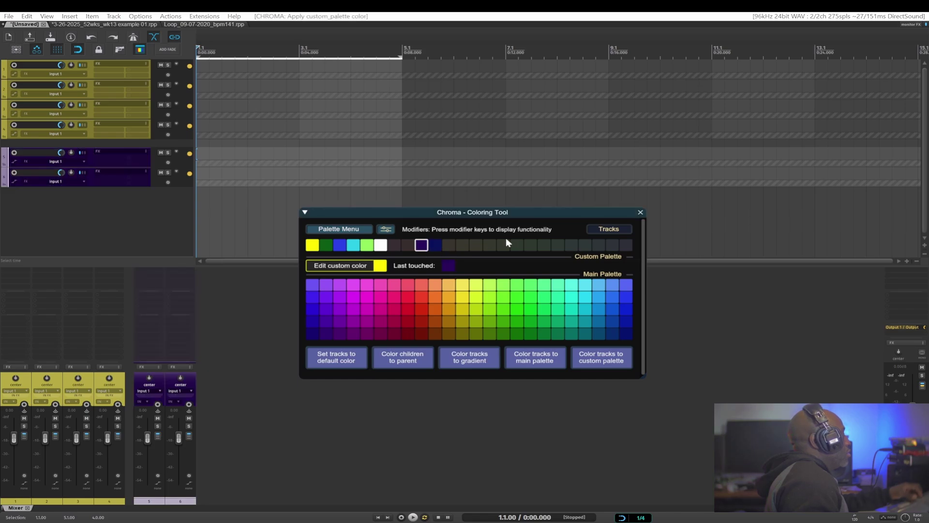
{"action": "left_click", "coordinate": [638, 213]}
- Name the two purple tracks B-RVB and B-DLY
{"action": "left_click", "coordinate": [64, 202]}
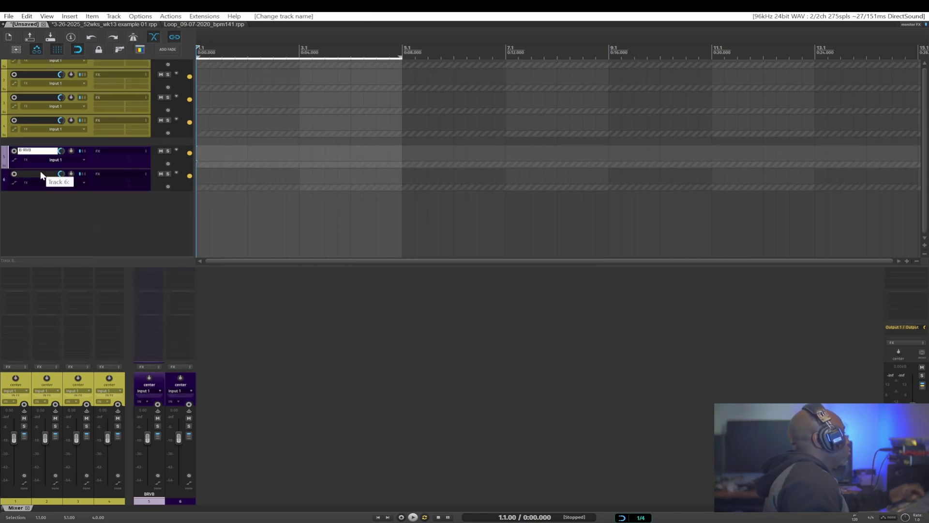
{"action": "double_click", "coordinate": [43, 174]}
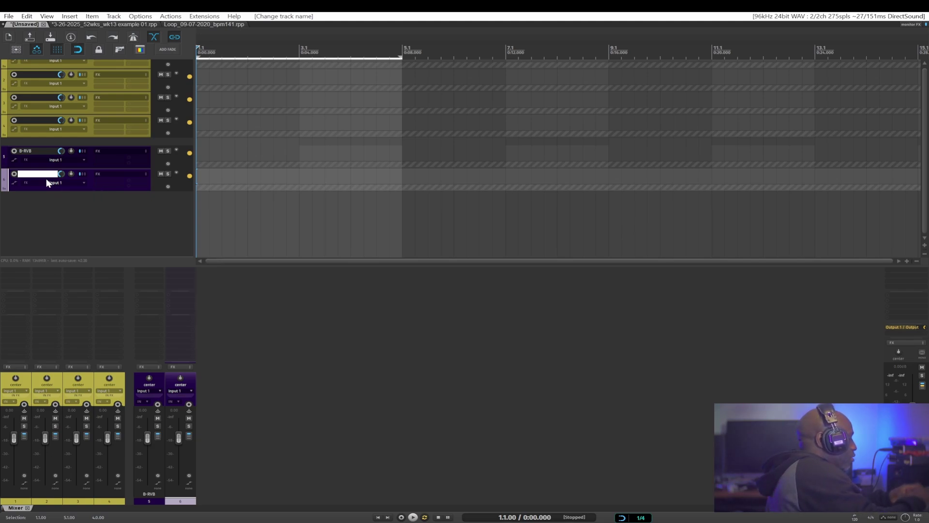
{"action": "type", "text": "B"}
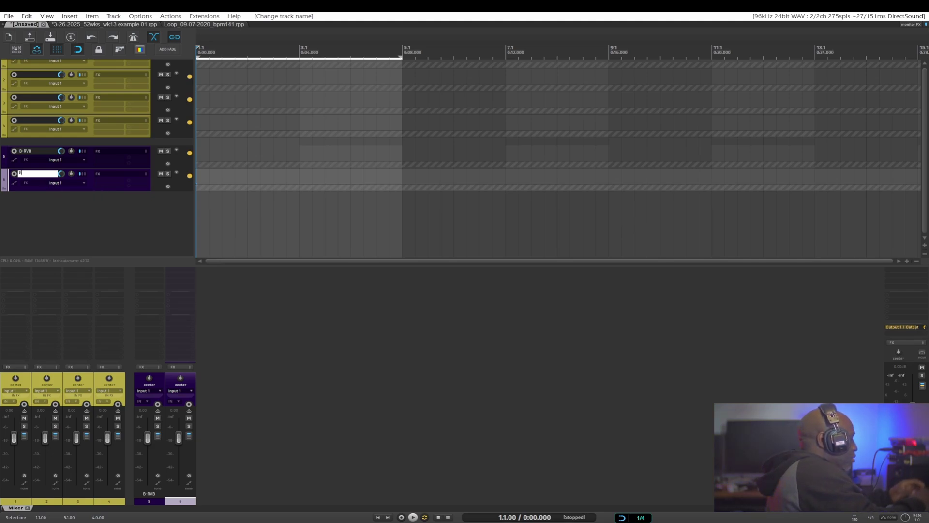
{"action": "type", "text": "-DLY"}
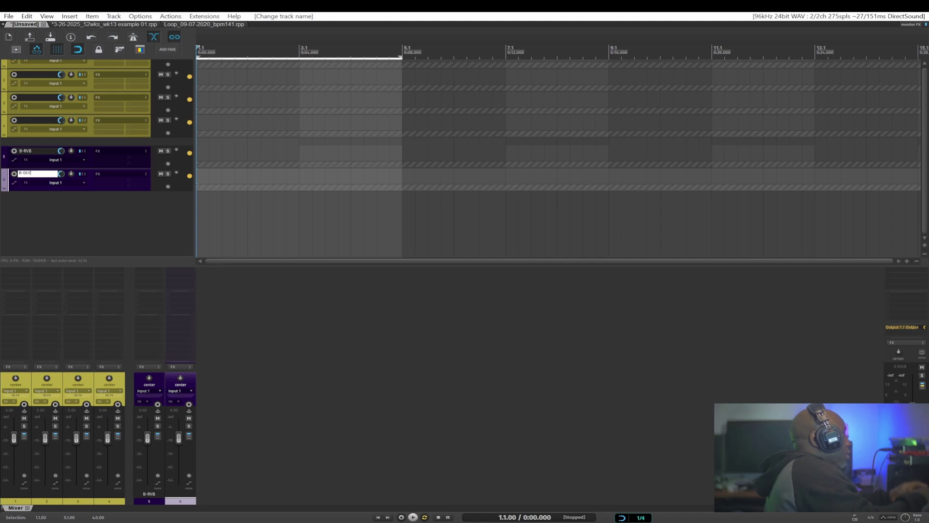
{"action": "left_click", "coordinate": [83, 227]}
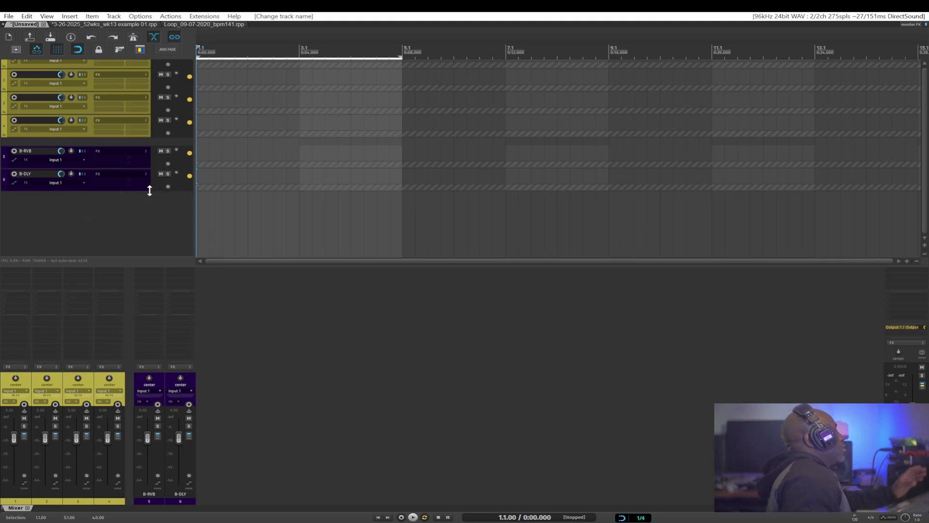
- Save the project as a project template named EXAMPLE 03
{"action": "scroll", "coordinate": [247, 201], "scroll_direction": "up", "scroll_amount": 1}
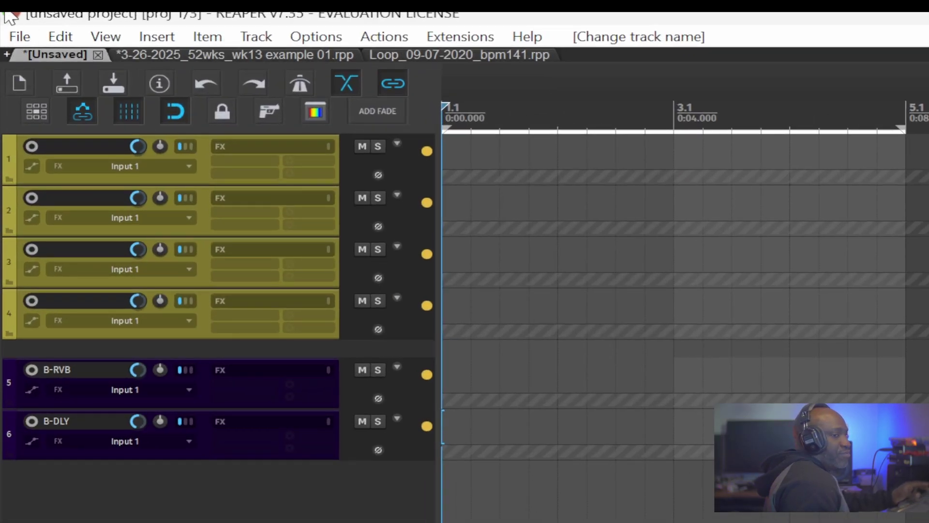
{"action": "left_click", "coordinate": [18, 37]}
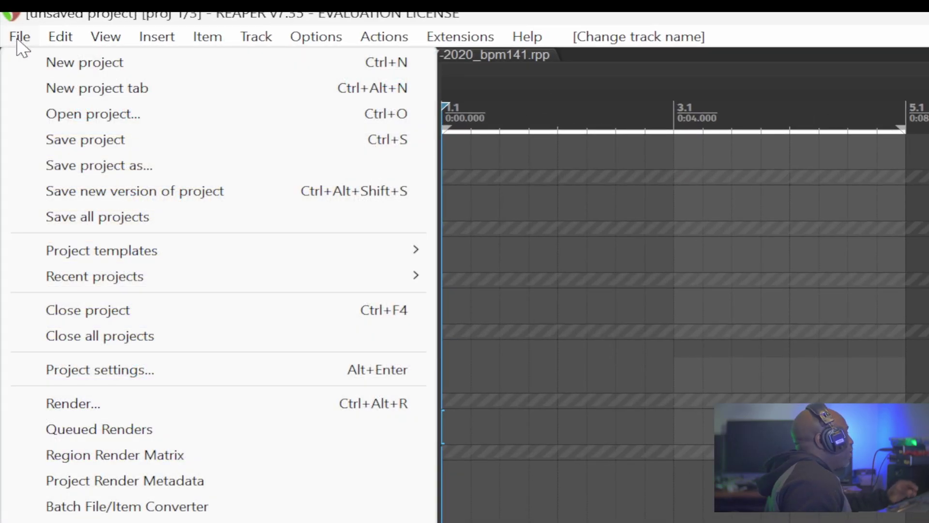
{"action": "mouse_move", "coordinate": [94, 254]}
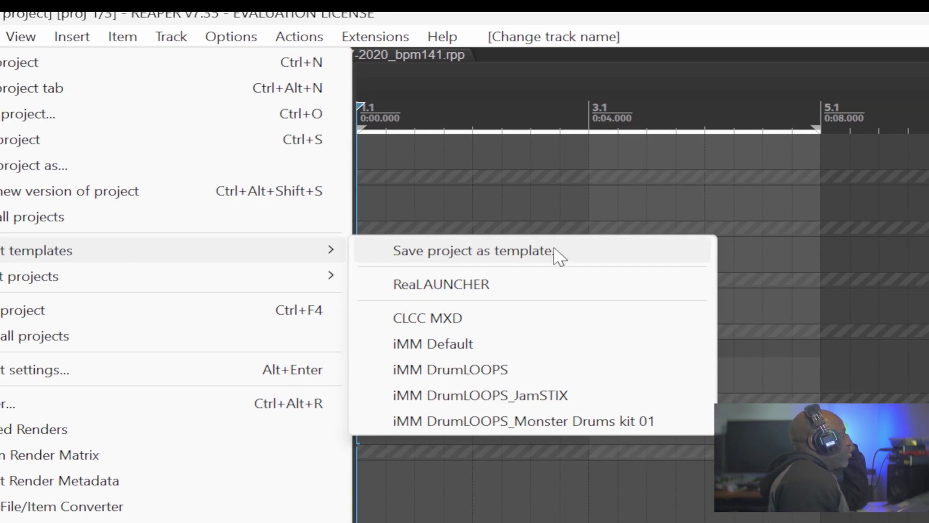
{"action": "left_click", "coordinate": [557, 250]}
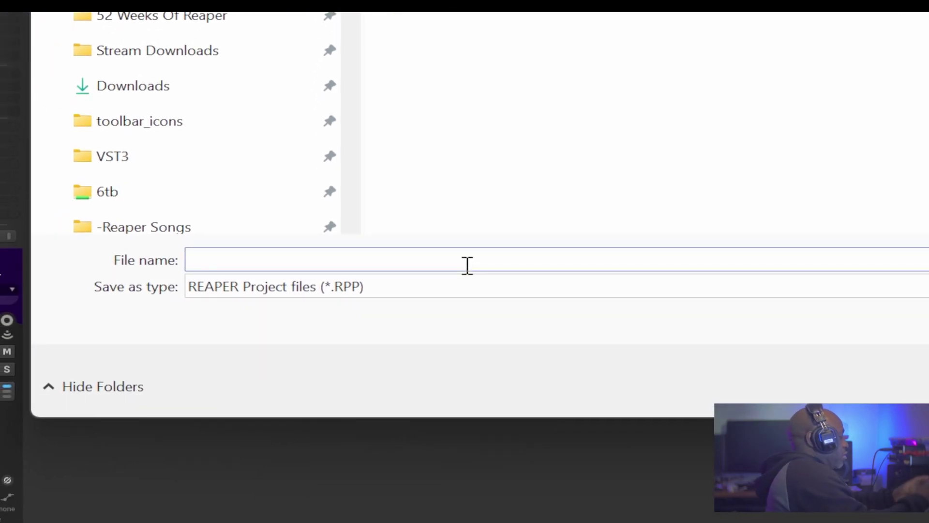
{"action": "type", "text": "EXAMP"}
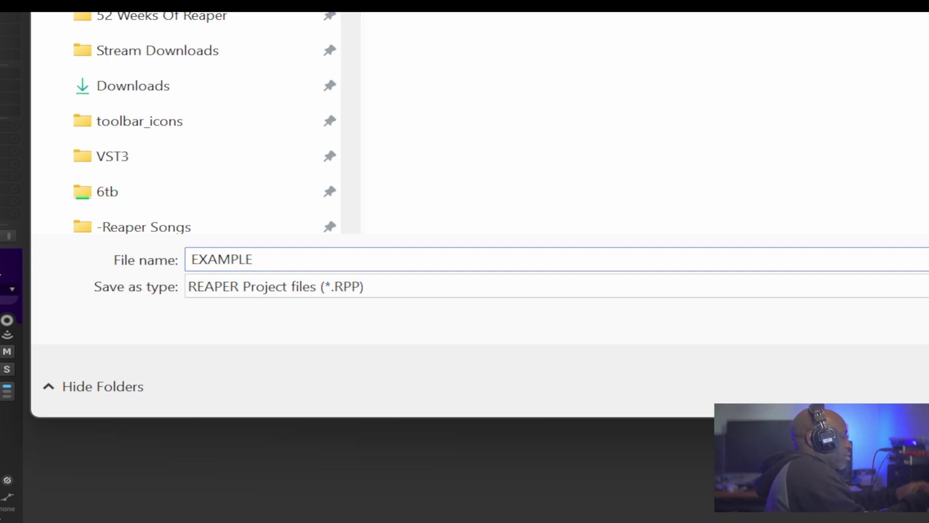
{"action": "type", "text": "LE "}
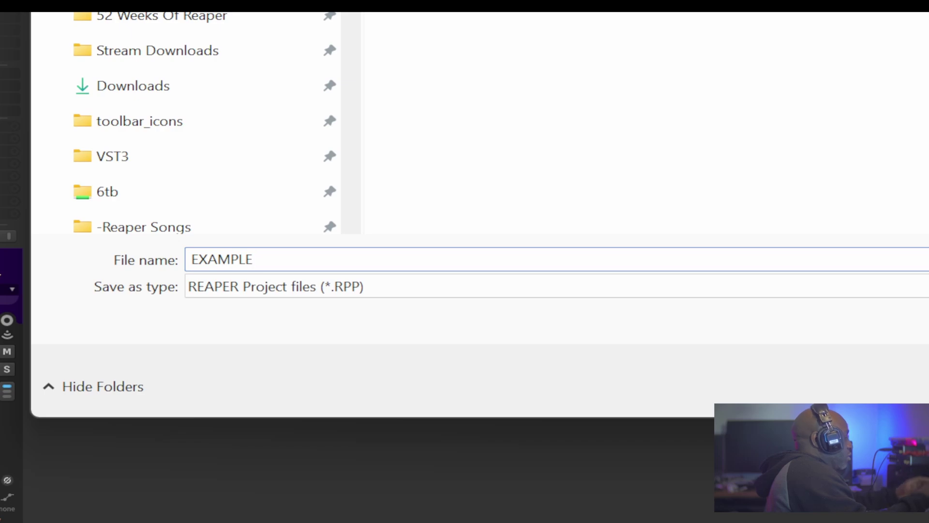
{"action": "type", "text": "03"}
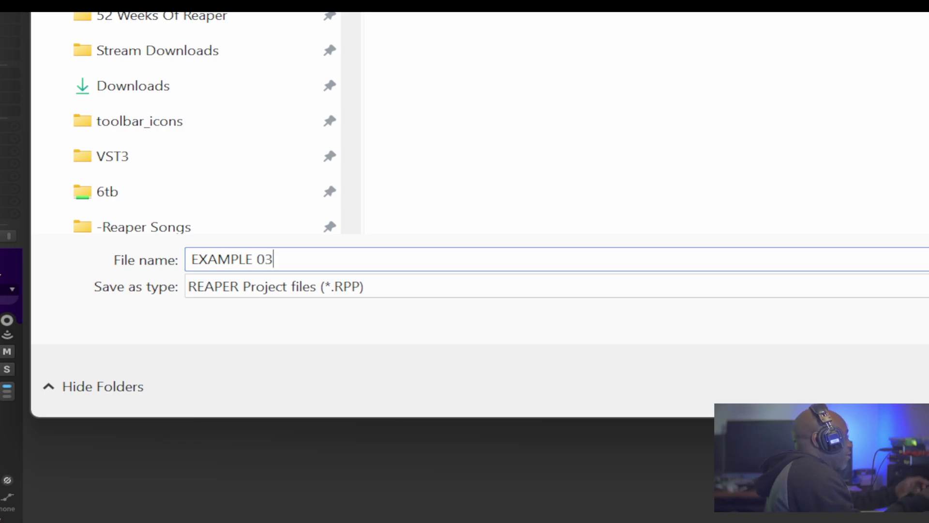
{"action": "key", "text": "Return"}
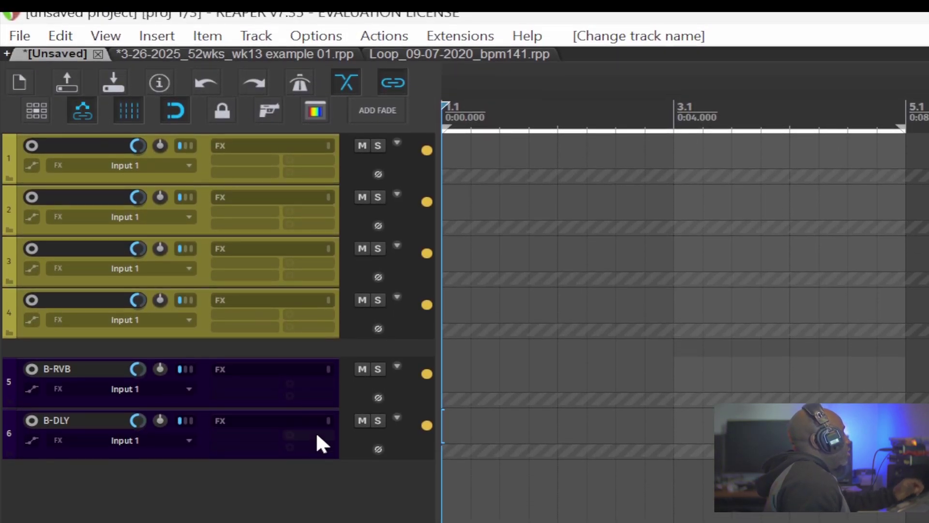
- Open a new project tab and load the EXAMPLE 03 project template into it
{"action": "key", "text": "ctrl+n"}
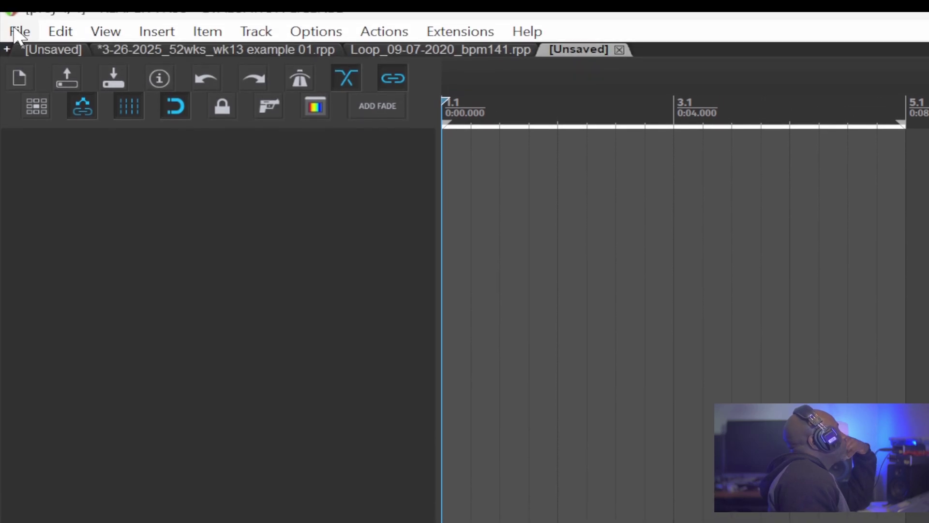
{"action": "left_click", "coordinate": [13, 39]}
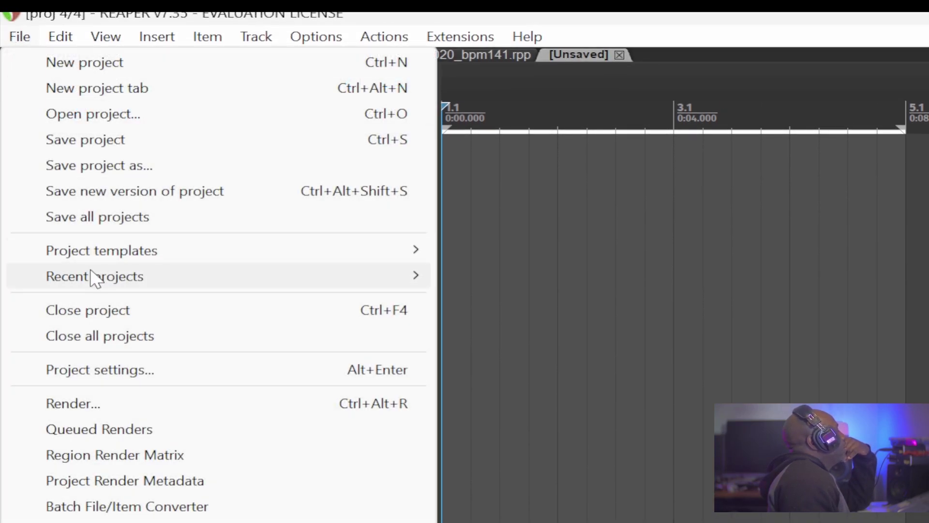
{"action": "mouse_move", "coordinate": [101, 283]}
{"action": "left_click", "coordinate": [114, 252]}
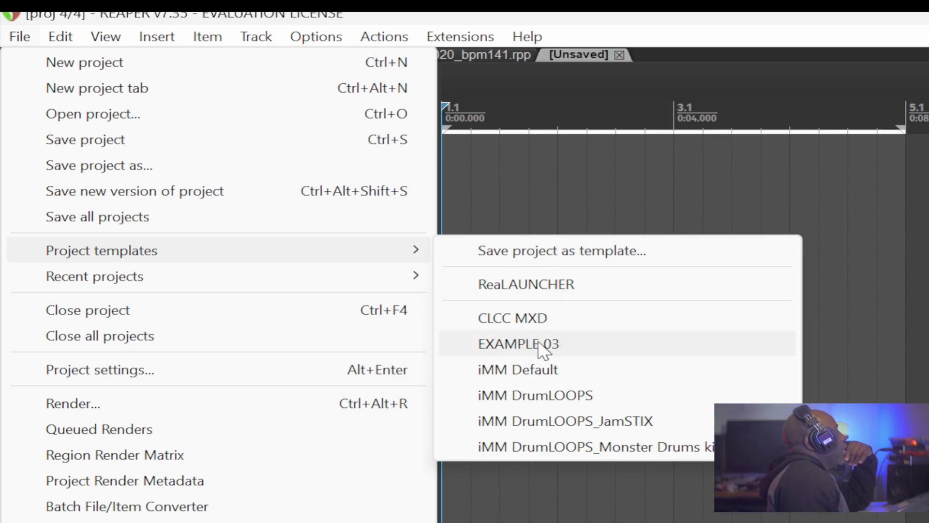
{"action": "left_click", "coordinate": [539, 341]}
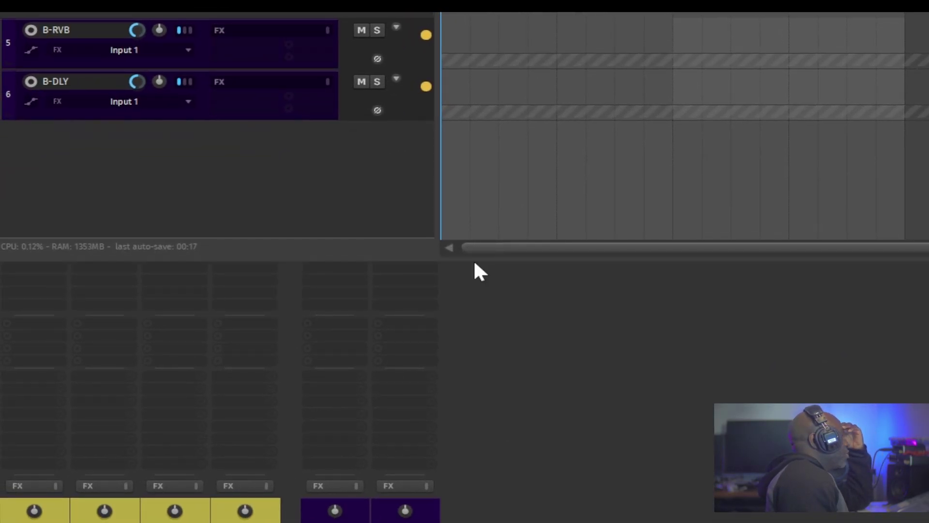
- Enlarge the mixer area below the arrange view and place the edit cursor at 2.1.00
{"action": "left_click_drag", "start_coordinate": [474, 257], "coordinate": [470, 177]}
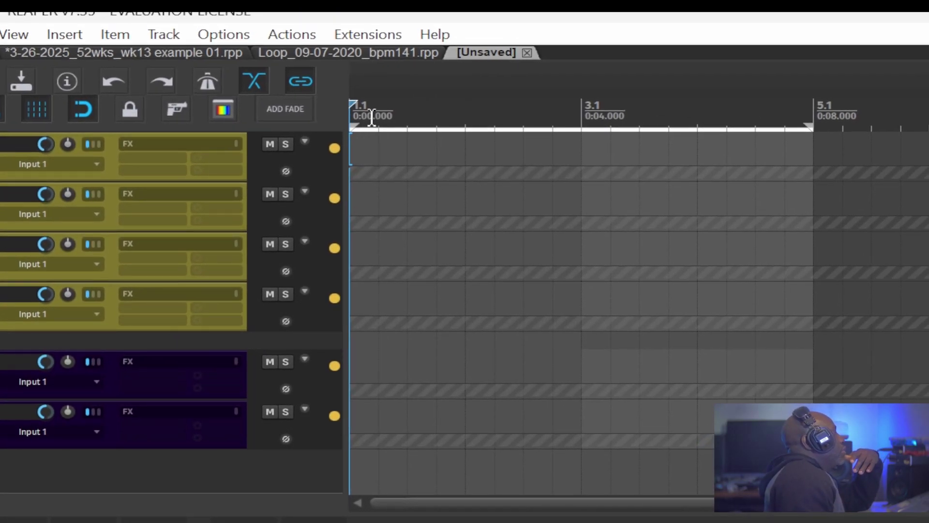
{"action": "left_click", "coordinate": [466, 109]}
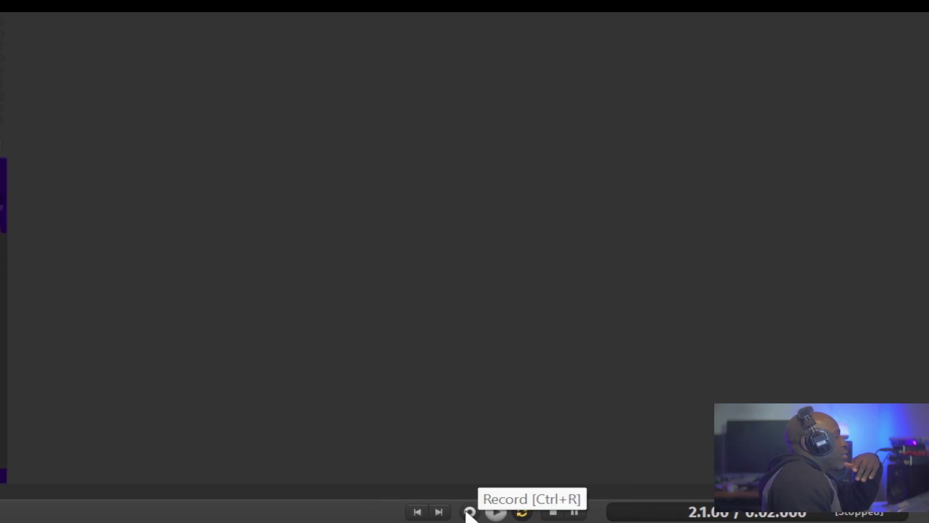
{"action": "right_click", "coordinate": [468, 514]}
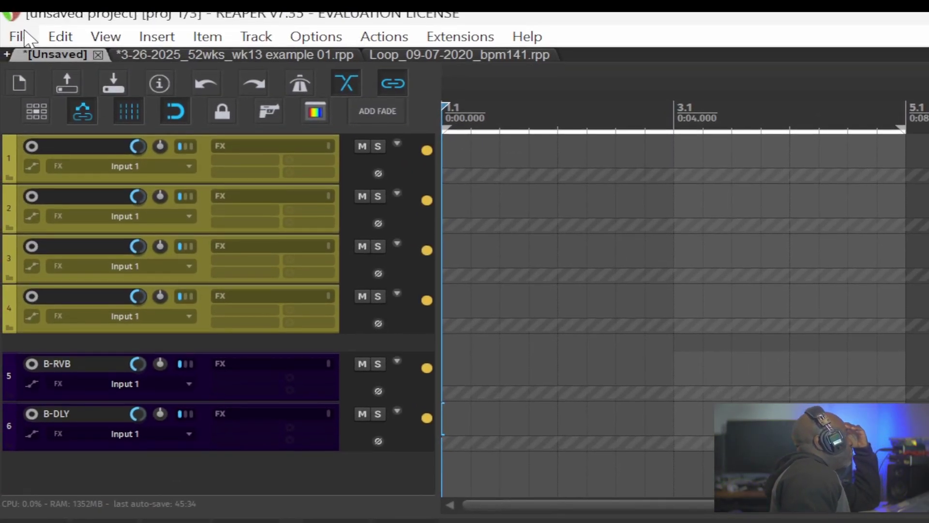
- Review the list of saved project templates without loading another one
{"action": "left_click", "coordinate": [20, 37]}
{"action": "left_click", "coordinate": [13, 36]}
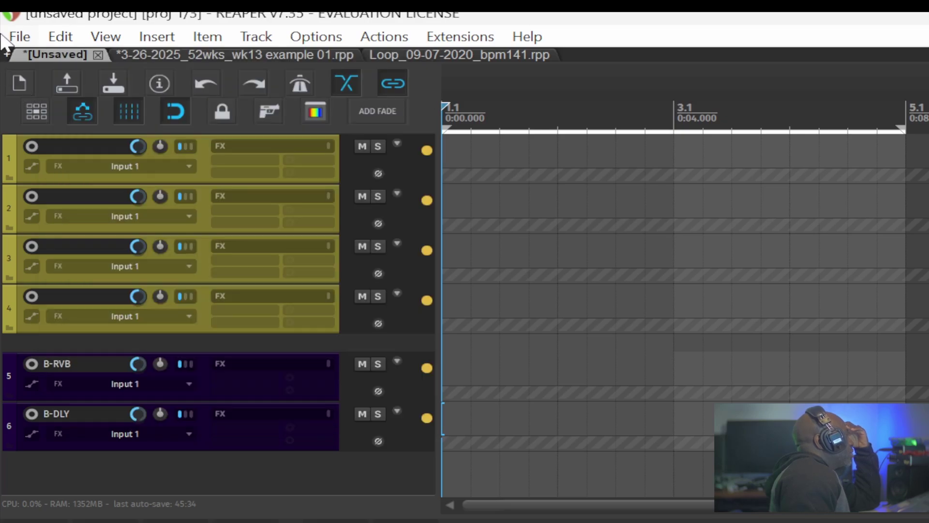
{"action": "left_click", "coordinate": [14, 36]}
{"action": "mouse_move", "coordinate": [94, 260]}
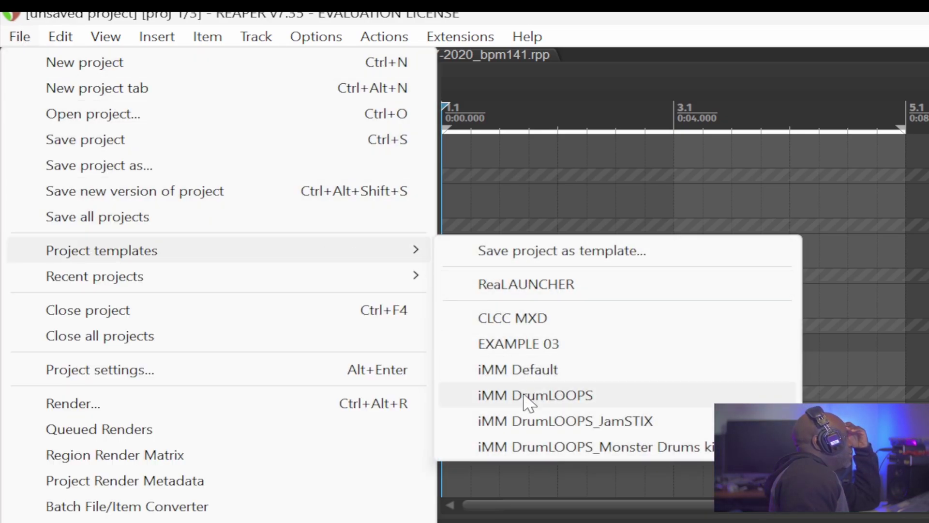
{"action": "left_click", "coordinate": [542, 280]}
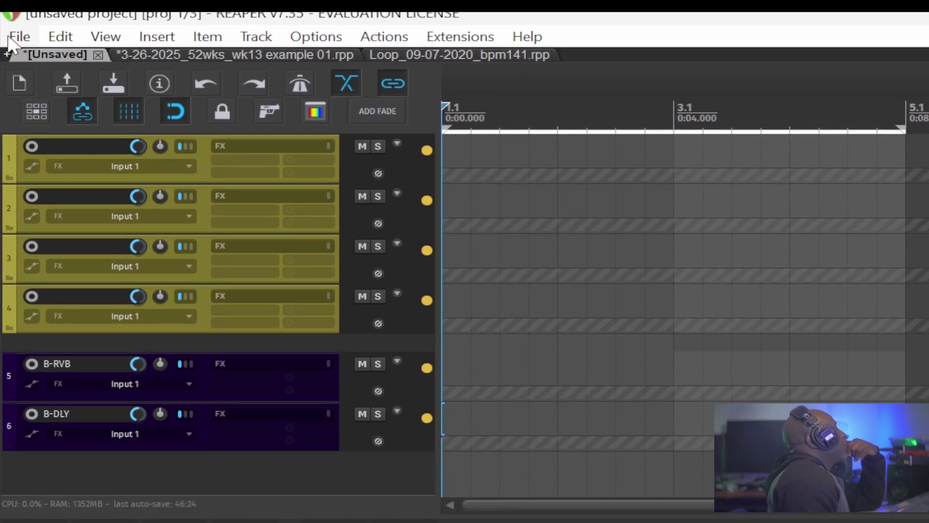
{"action": "left_click", "coordinate": [15, 38]}
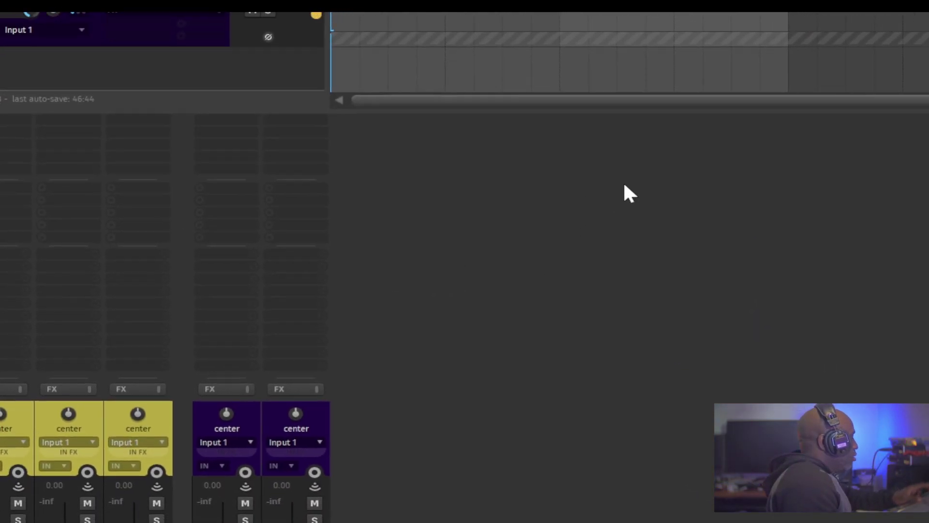
- Open the project preferences, browse for the template file used for new projects, and cancel the file selection
{"action": "key", "text": "ctrl+p"}
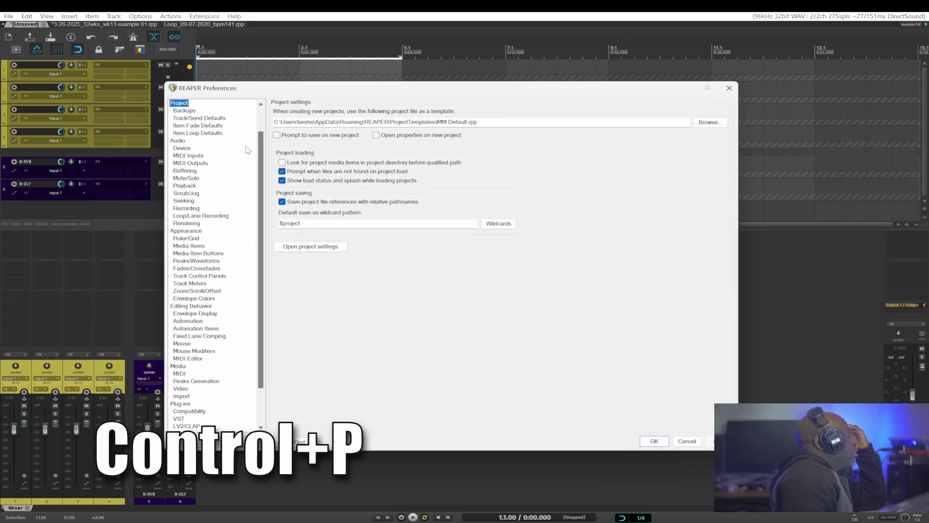
{"action": "scroll", "coordinate": [265, 163], "scroll_direction": "up", "scroll_amount": 2}
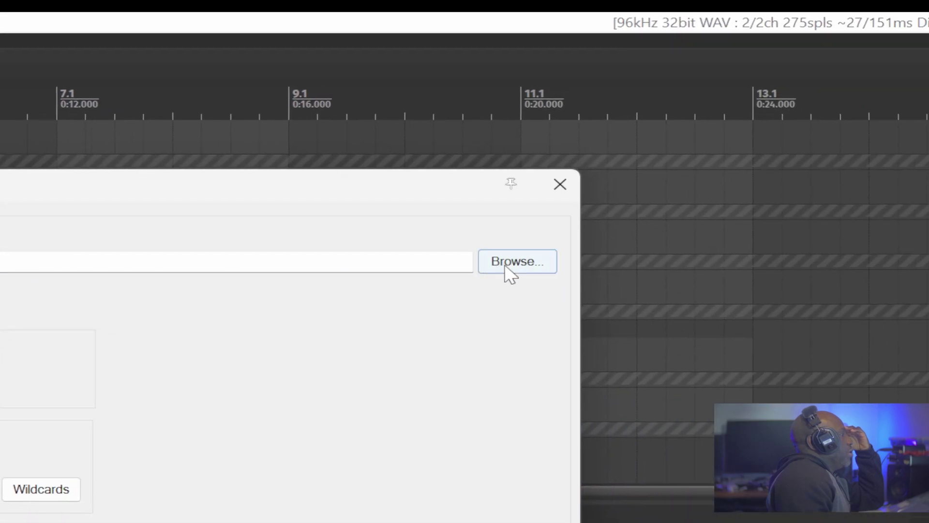
{"action": "left_click", "coordinate": [506, 264]}
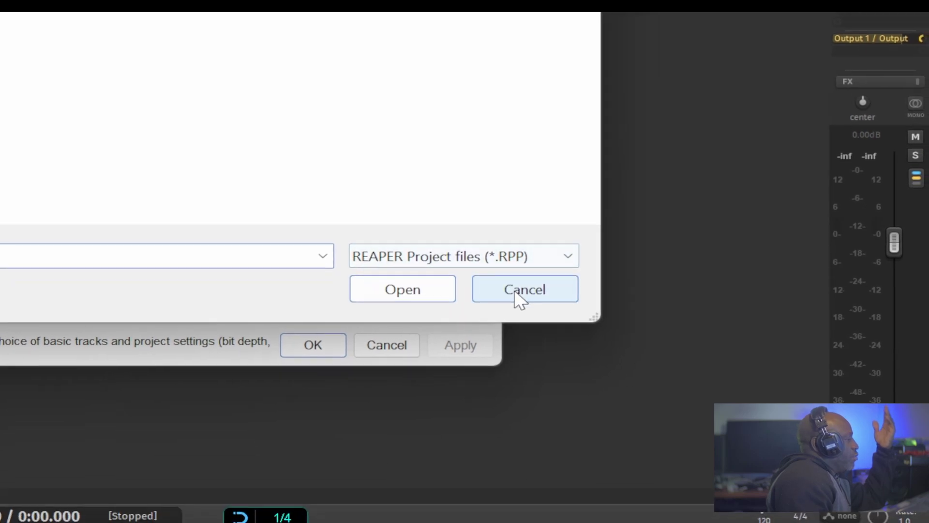
{"action": "left_click", "coordinate": [514, 289]}
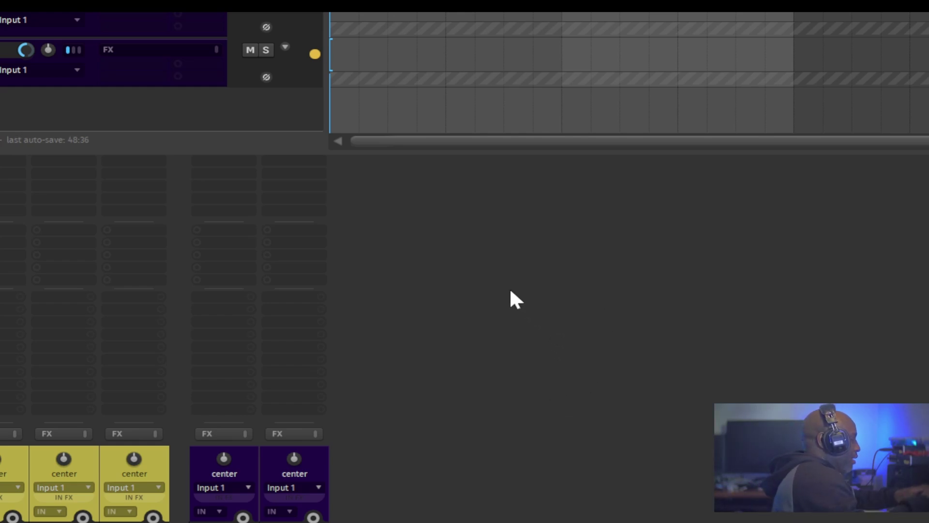
- Open the project's settings and look through the Project Settings, Media, Video, Advanced and Notes pages
{"action": "key", "text": "alt+Return"}
{"action": "key", "text": "Escape"}
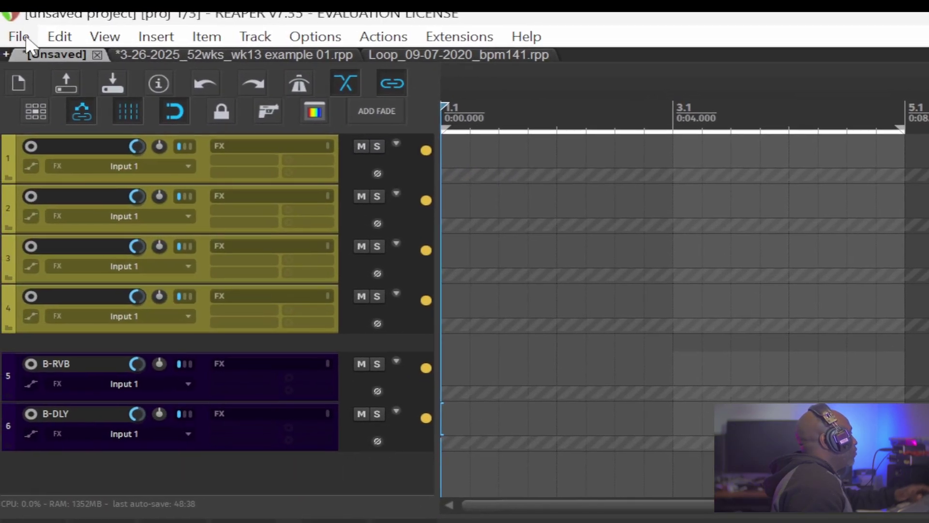
{"action": "left_click", "coordinate": [20, 37]}
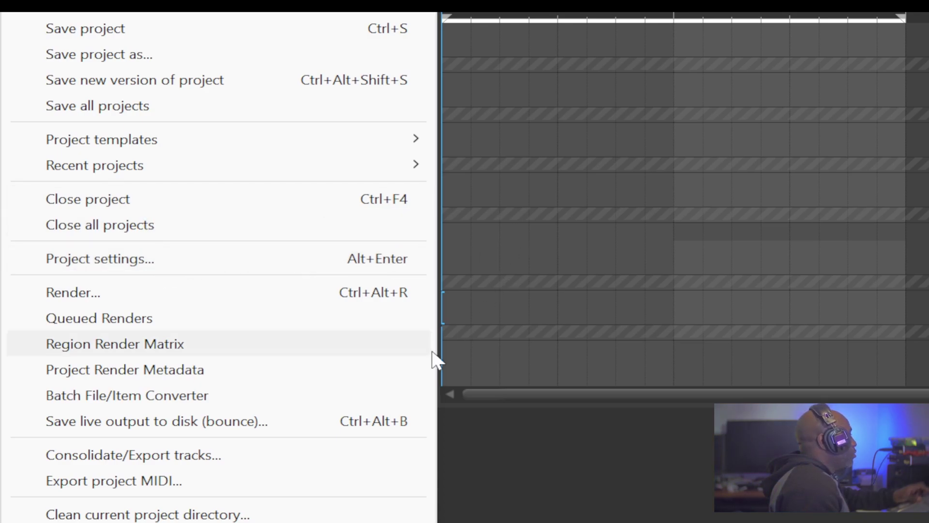
{"action": "left_click", "coordinate": [384, 258]}
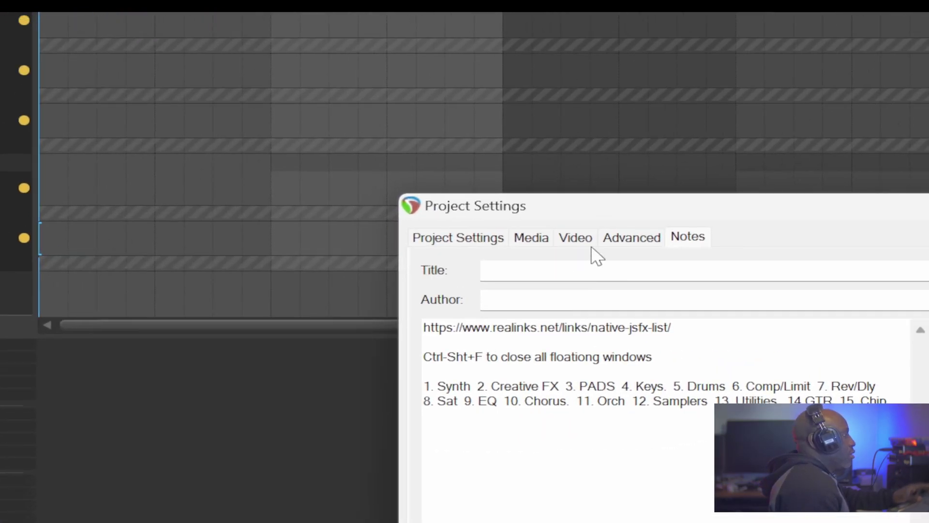
{"action": "left_click", "coordinate": [448, 232]}
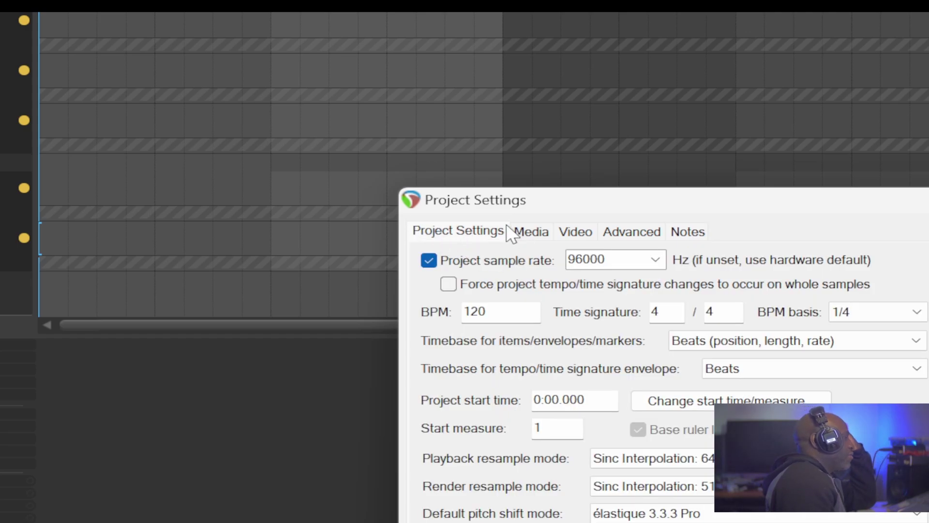
{"action": "left_click", "coordinate": [527, 234]}
{"action": "left_click", "coordinate": [573, 233]}
{"action": "left_click", "coordinate": [638, 234]}
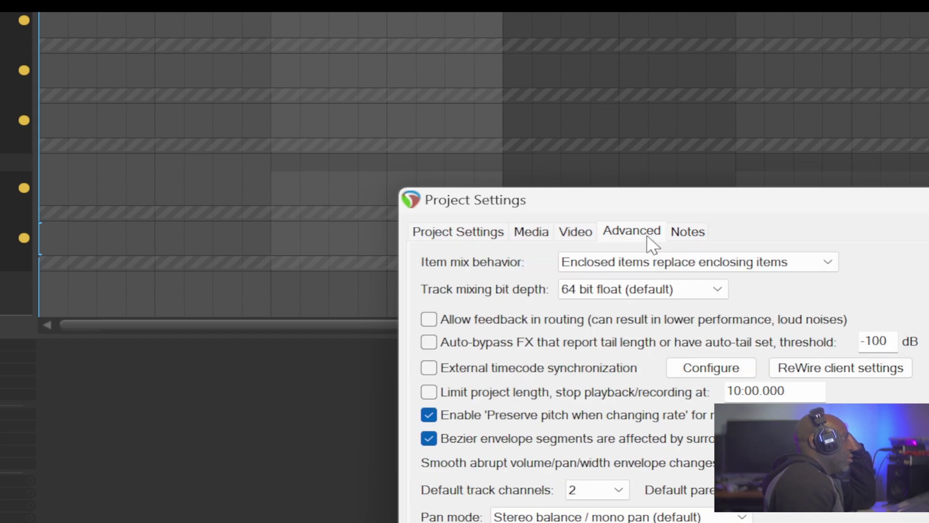
{"action": "left_click", "coordinate": [678, 236]}
{"action": "left_click", "coordinate": [445, 233]}
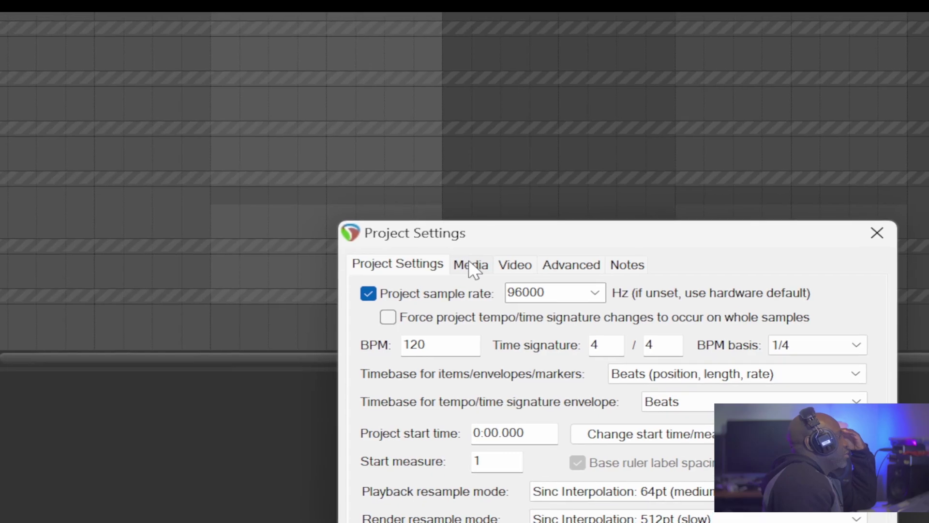
- Examine the media save path in the project settings, followed by the Video, Advanced and Notes options
{"action": "left_click", "coordinate": [402, 22]}
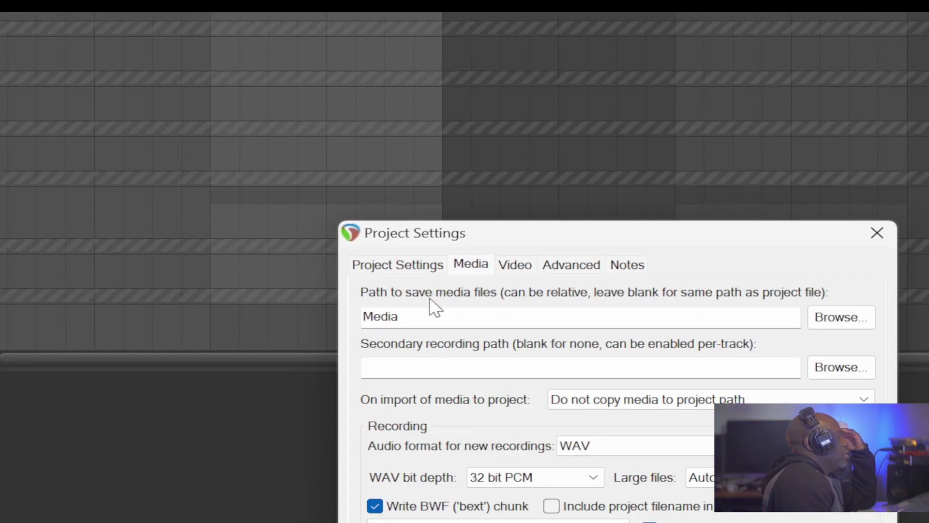
{"action": "left_click", "coordinate": [418, 315]}
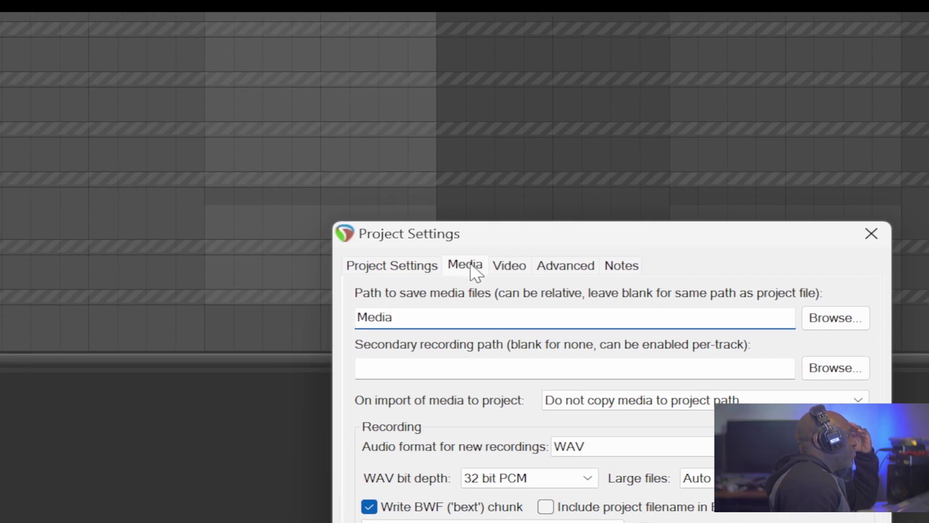
{"action": "left_click", "coordinate": [503, 267]}
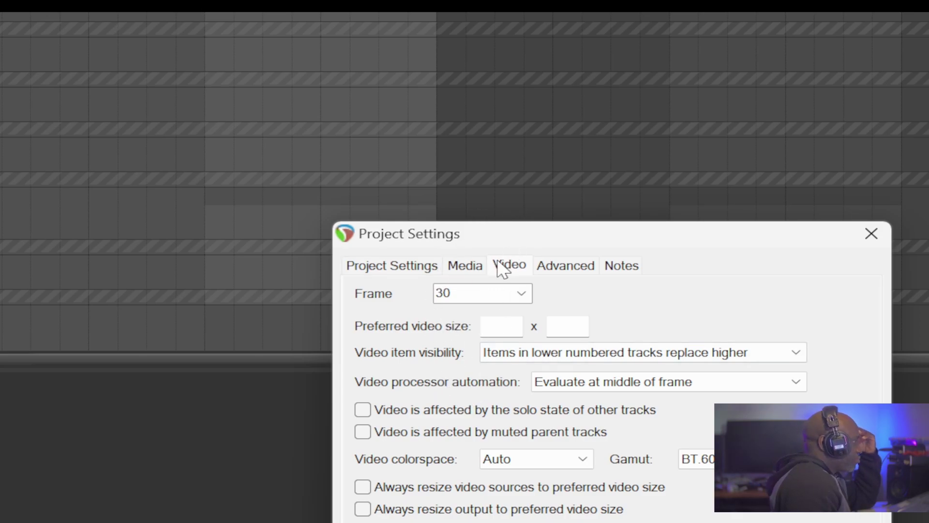
{"action": "left_click", "coordinate": [569, 267]}
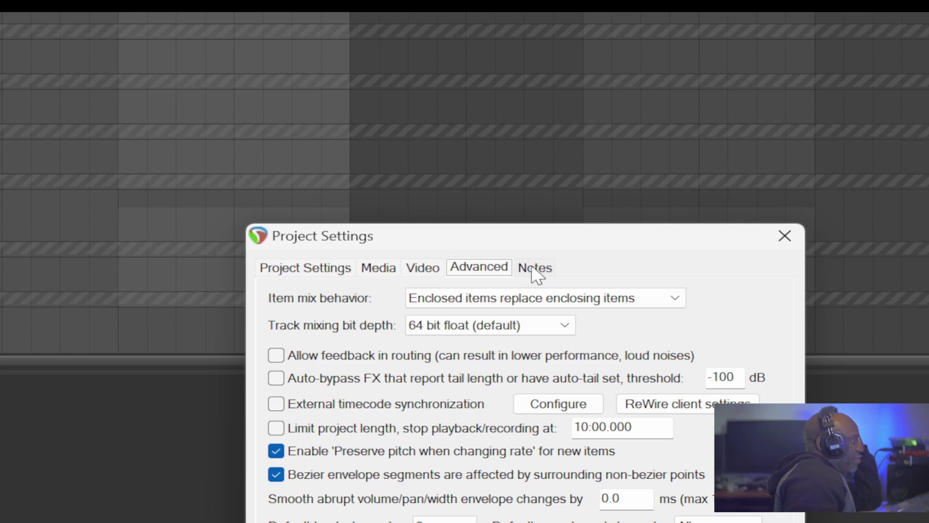
{"action": "left_click", "coordinate": [533, 267]}
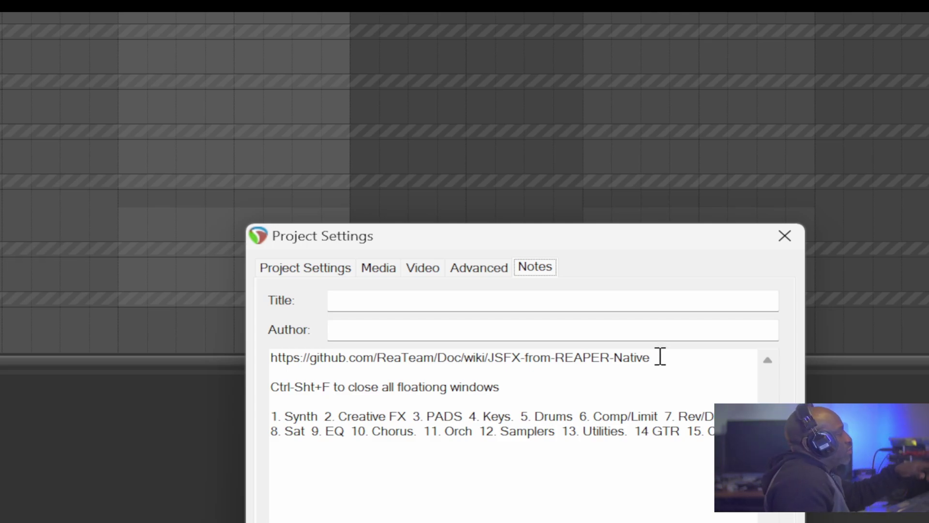
- Copy the github.com/ReaTeam/Doc/wiki/JSFX-from-REAPER-Native link from the project notes and open it in the Brave browser
{"action": "left_click_drag", "start_coordinate": [671, 356], "coordinate": [173, 355]}
{"action": "key", "text": "ctrl+c"}
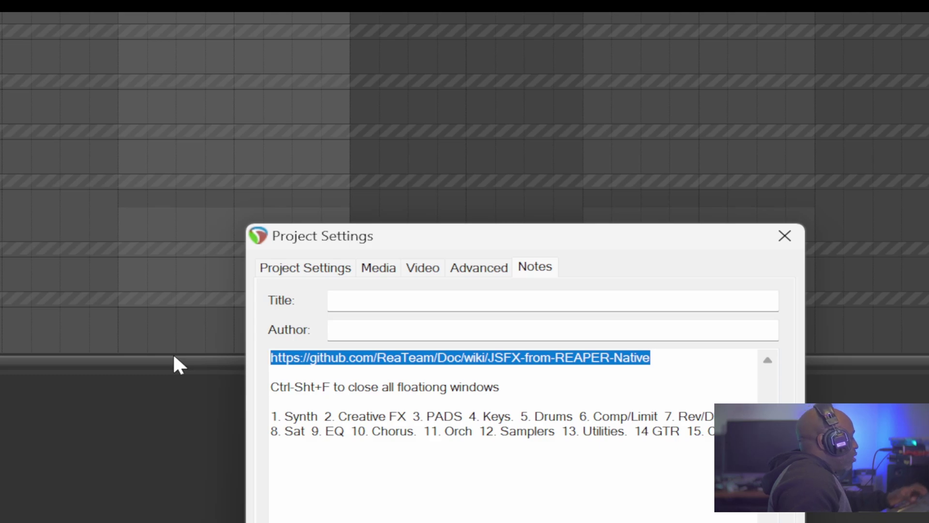
{"action": "key", "text": "alt+Tab"}
{"action": "key", "text": "alt+Tab"}
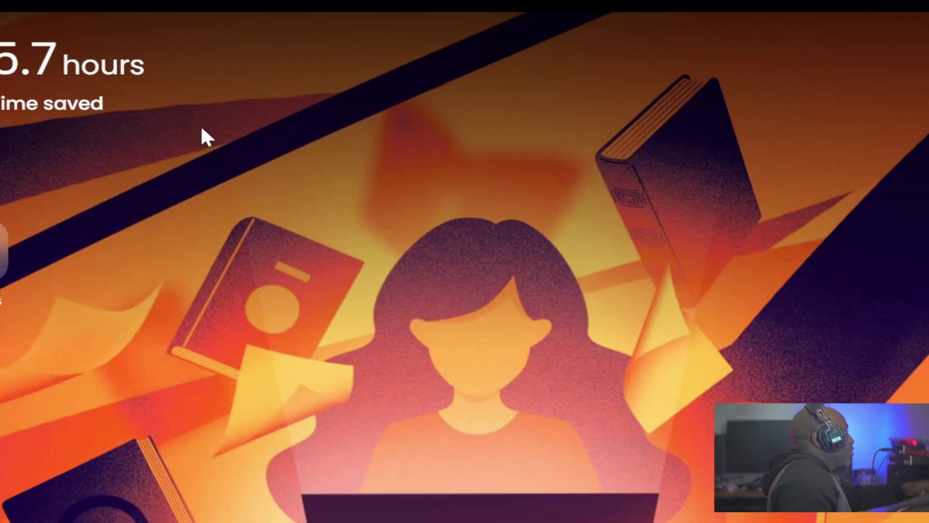
{"action": "left_click", "coordinate": [448, 58]}
{"action": "key", "text": "ctrl+v"}
{"action": "key", "text": "Return"}
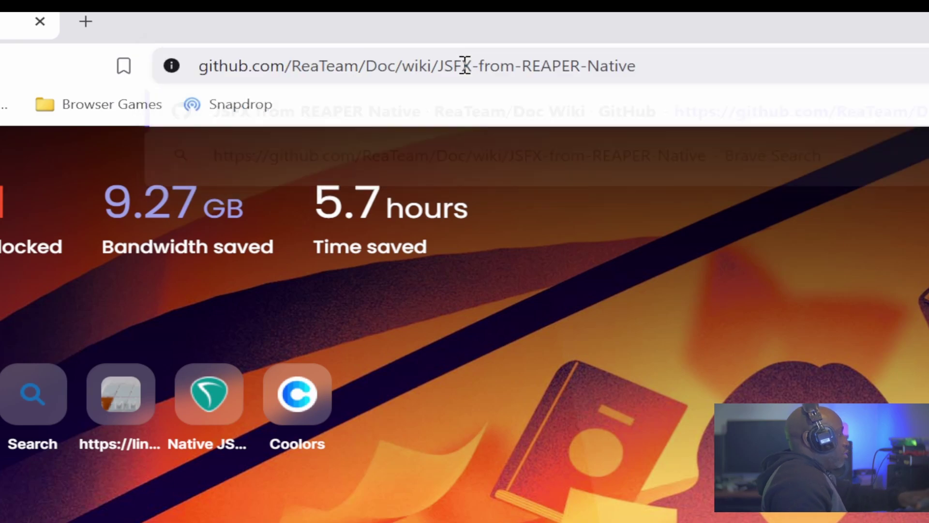
- Skim the JSFX plugin pictures on the wiki page and return to the start of the page
{"action": "scroll", "coordinate": [663, 455], "scroll_direction": "down", "scroll_amount": 15}
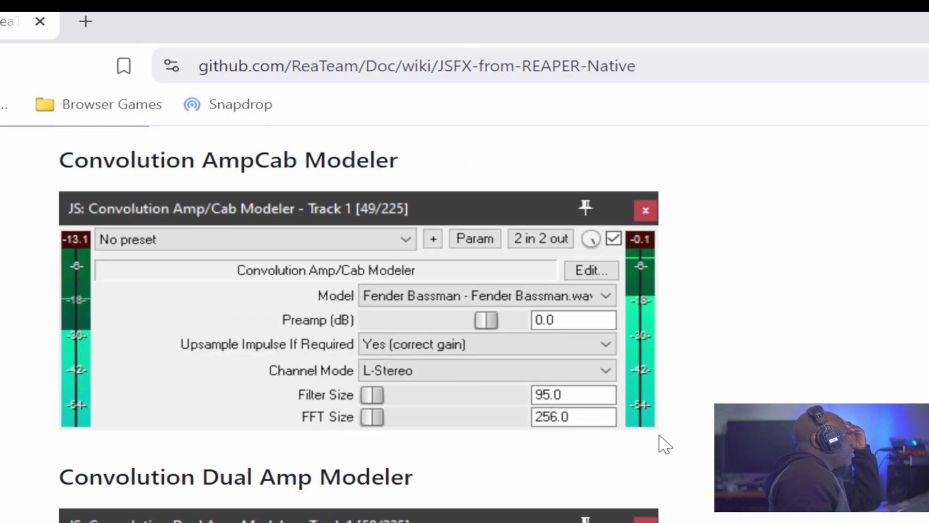
{"action": "scroll", "coordinate": [666, 449], "scroll_direction": "down", "scroll_amount": 20}
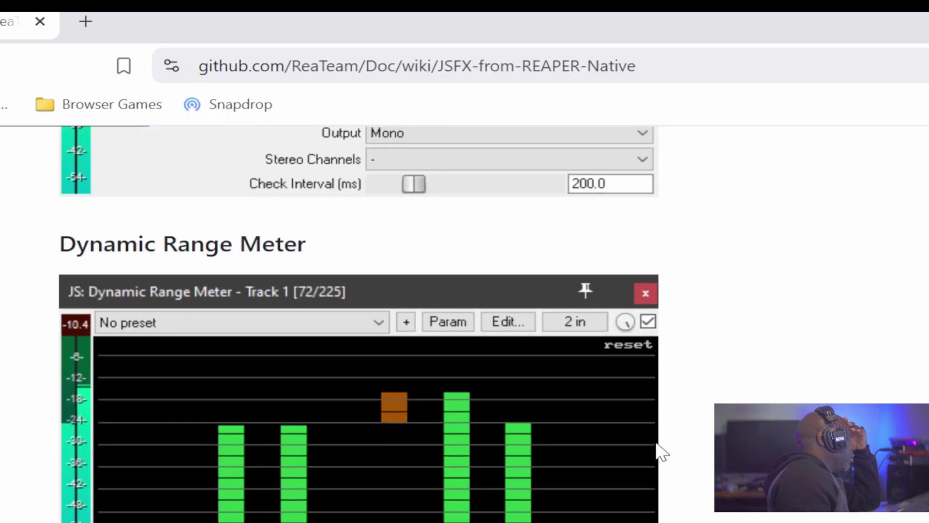
{"action": "scroll", "coordinate": [675, 435], "scroll_direction": "down", "scroll_amount": 20}
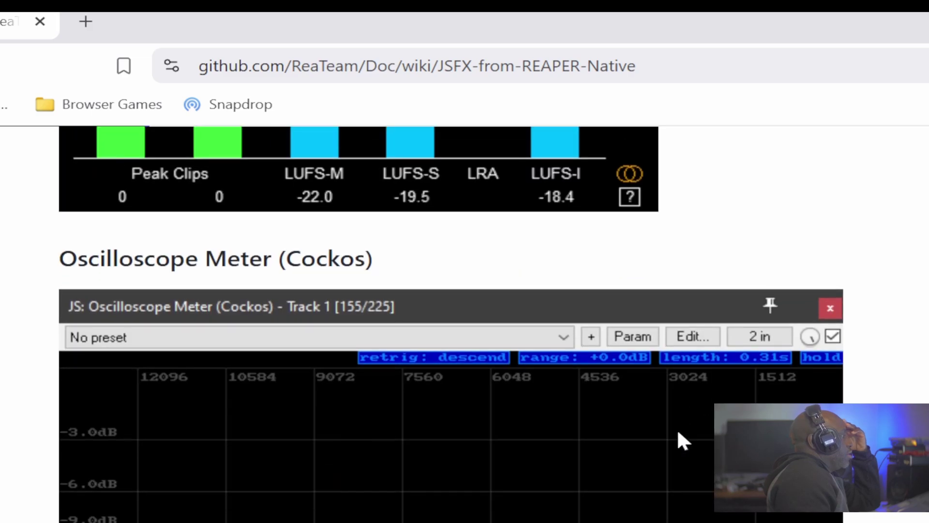
{"action": "scroll", "coordinate": [684, 432], "scroll_direction": "down", "scroll_amount": 5}
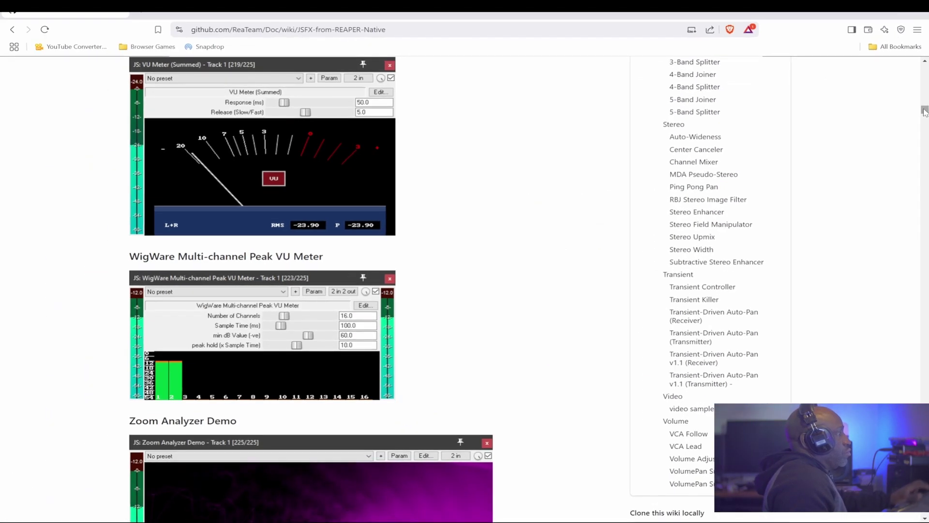
{"action": "left_click_drag", "start_coordinate": [924, 112], "coordinate": [924, 69]}
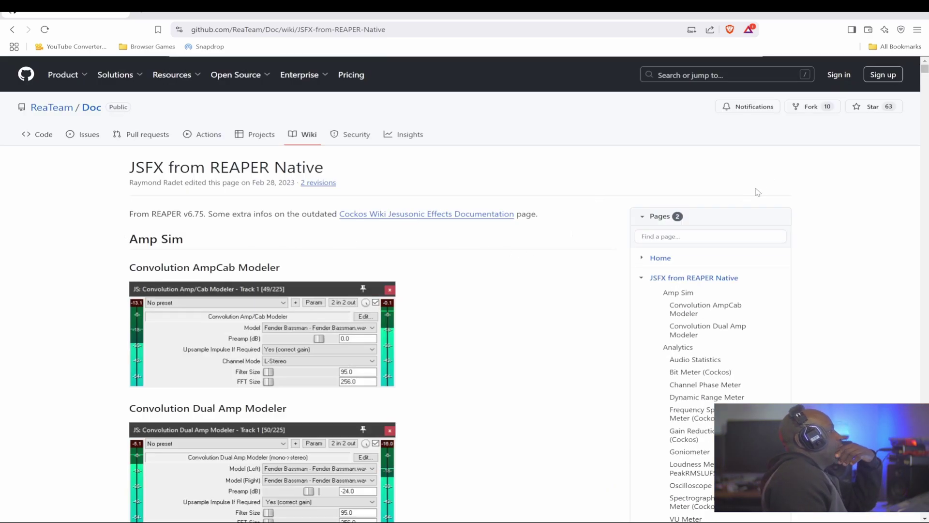
- Switch back to REAPER and highlight the project note about closing all floating windows
{"action": "key", "text": "alt+Tab"}
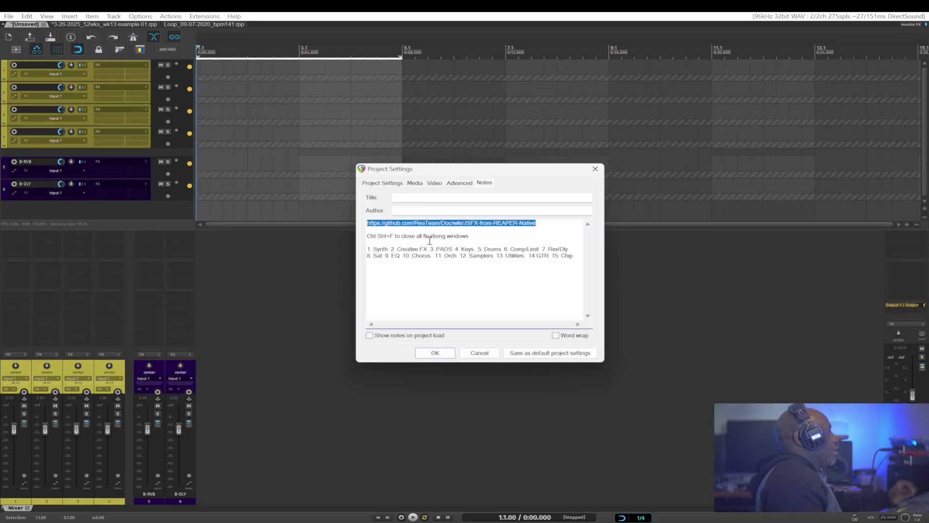
{"action": "left_click", "coordinate": [449, 227]}
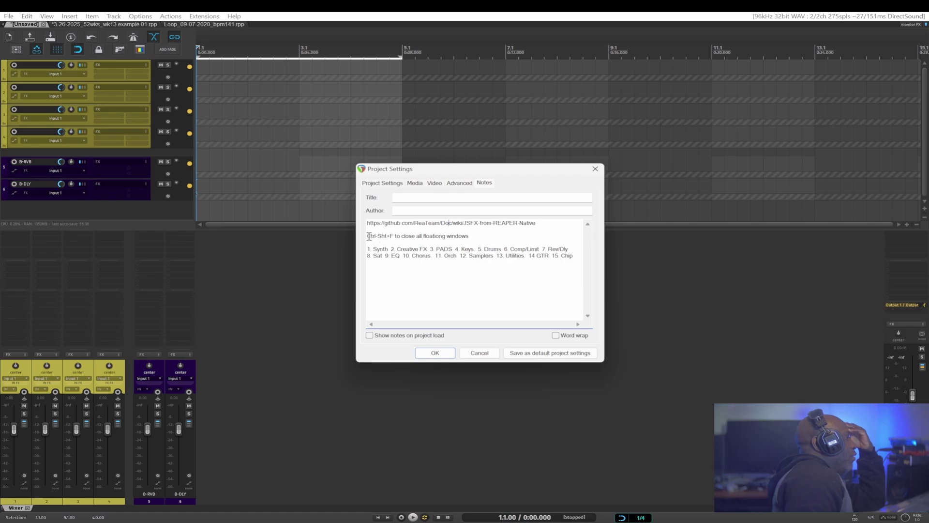
{"action": "left_click_drag", "start_coordinate": [475, 234], "coordinate": [376, 236]}
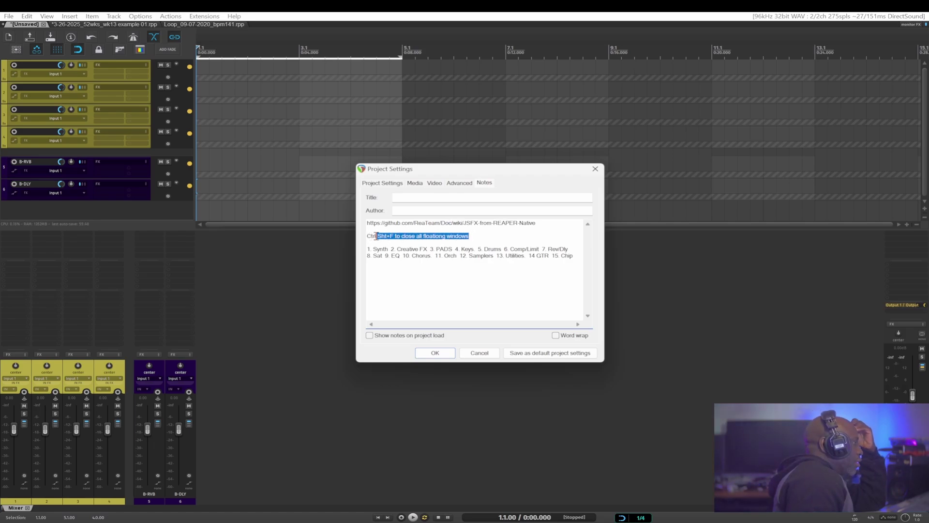
{"action": "left_click", "coordinate": [417, 236]}
{"action": "left_click_drag", "start_coordinate": [476, 235], "coordinate": [373, 235]}
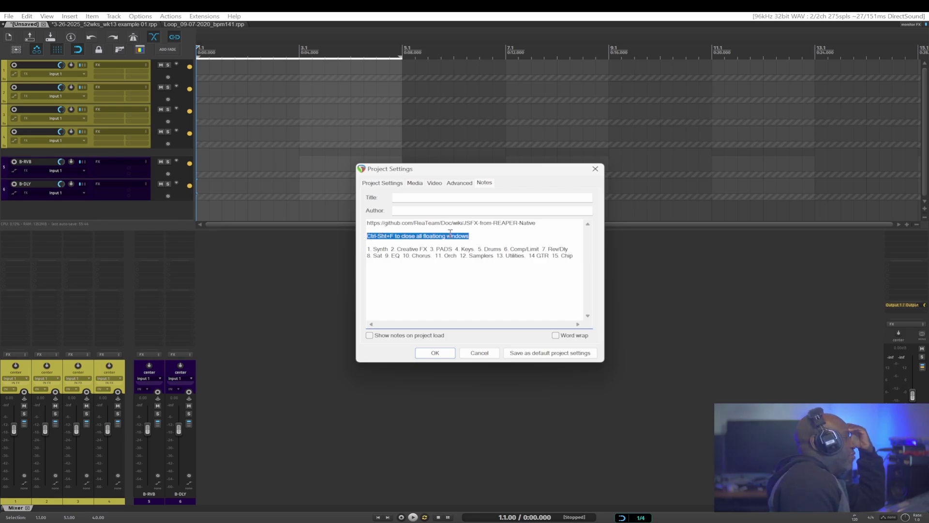
{"action": "left_click", "coordinate": [470, 235]}
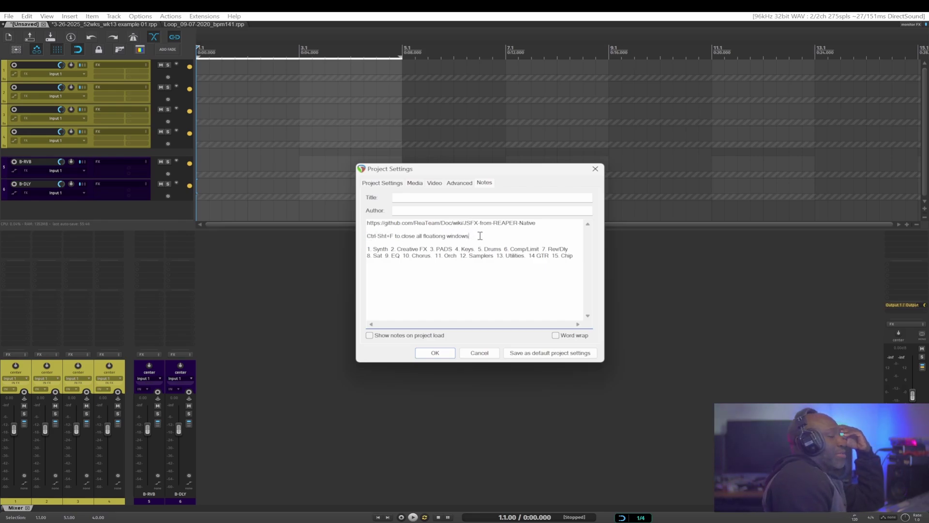
{"action": "left_click_drag", "start_coordinate": [474, 235], "coordinate": [365, 237]}
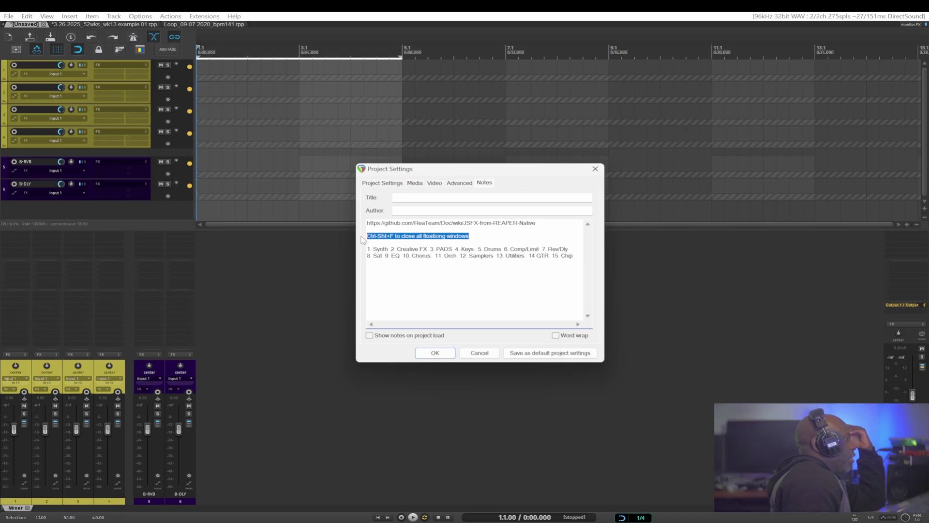
{"action": "left_click", "coordinate": [419, 236]}
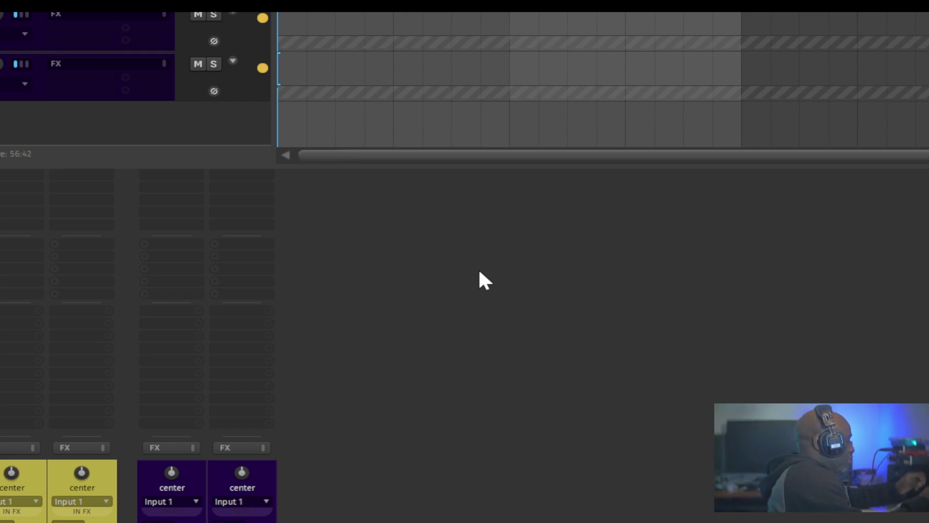
- Examine the Export configuration dialog from the General preferences, and close it and the preferences without exporting
{"action": "key", "text": "ctrl+p"}
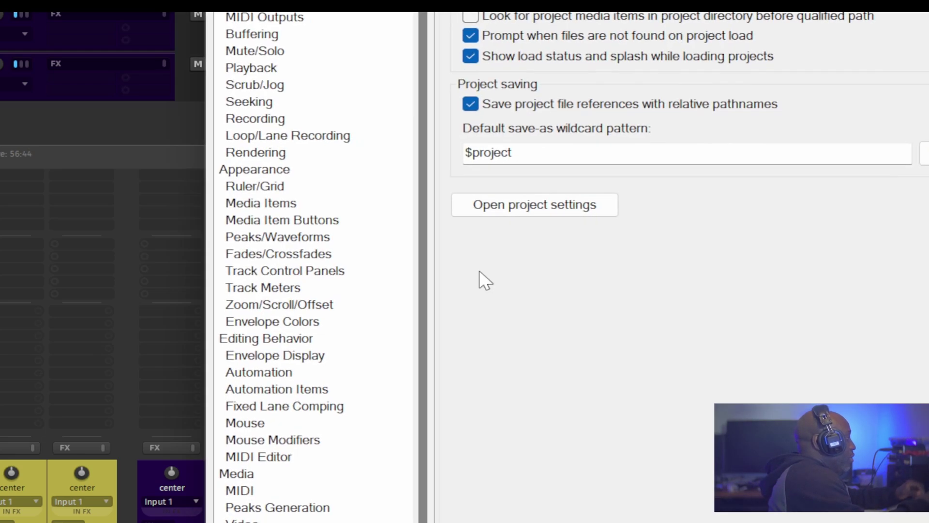
{"action": "scroll", "coordinate": [452, 215], "scroll_direction": "up", "scroll_amount": 2}
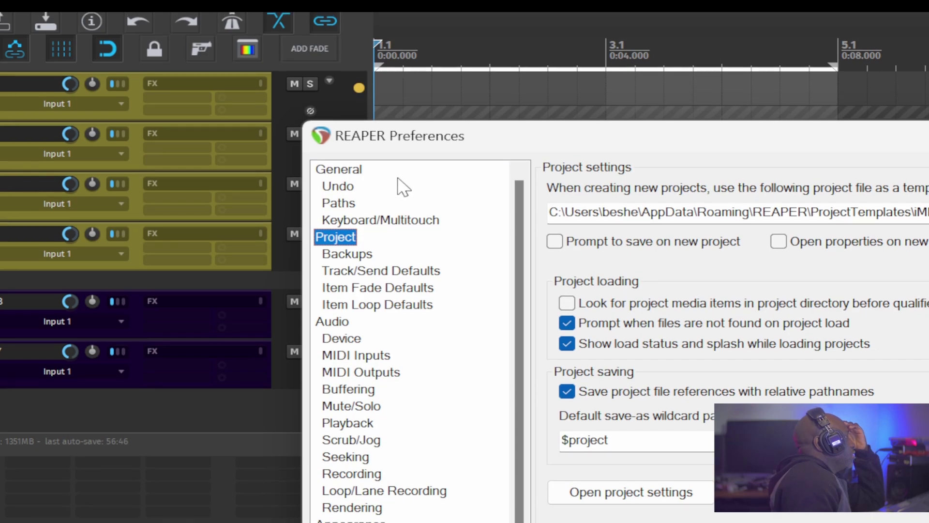
{"action": "left_click", "coordinate": [340, 170]}
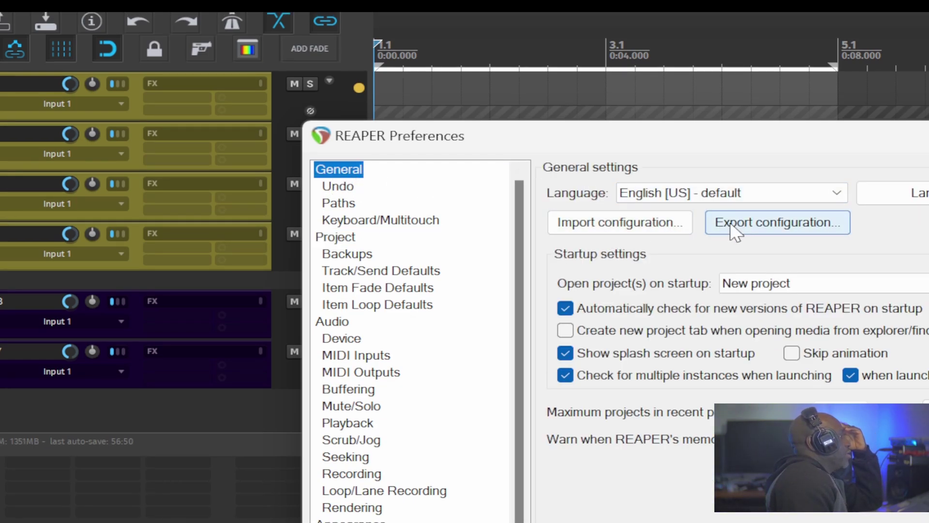
{"action": "left_click", "coordinate": [741, 227]}
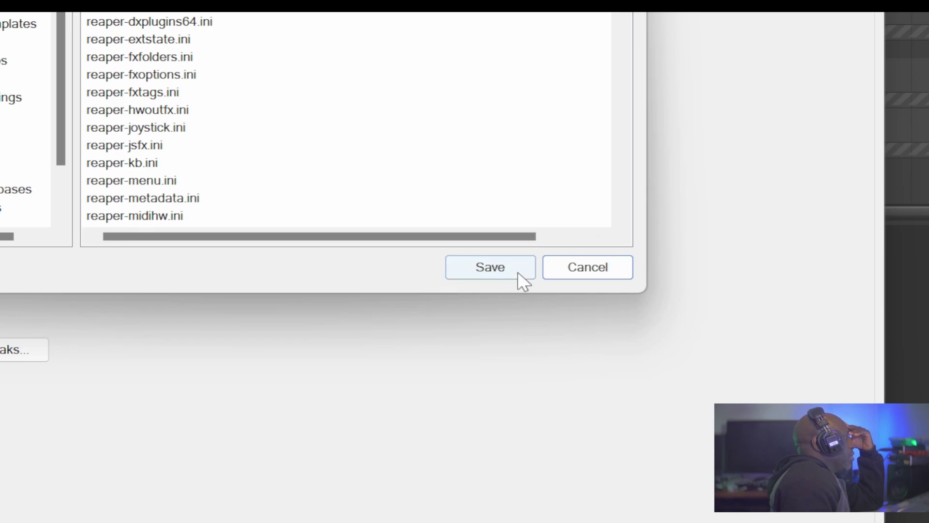
{"action": "left_click", "coordinate": [585, 269]}
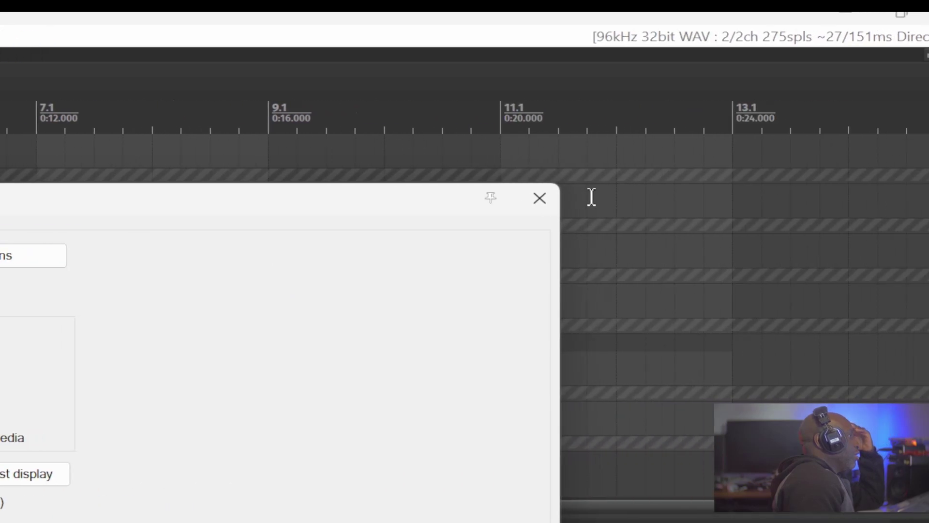
{"action": "left_click", "coordinate": [483, 198]}
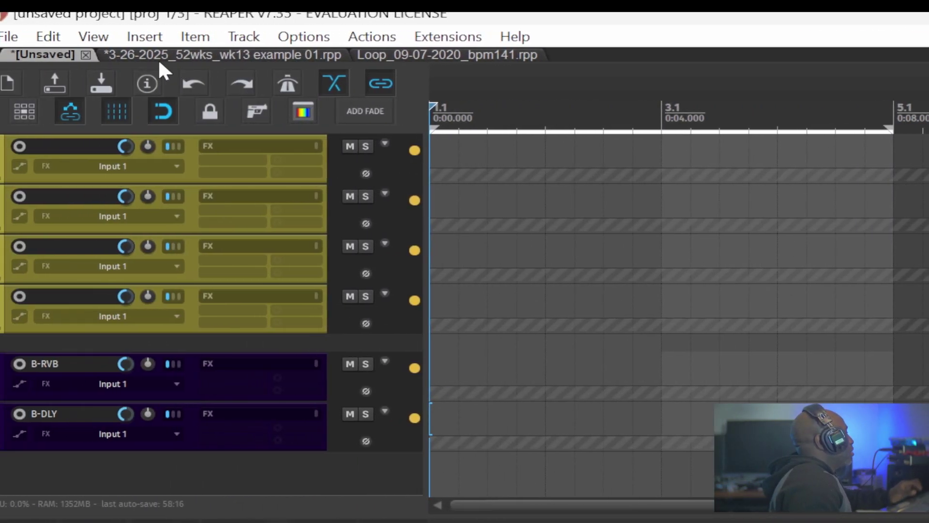
- Save the 3-26-2025_52wks_wk13 example 01 project and play its Keyzone Classic track
{"action": "left_click", "coordinate": [154, 55]}
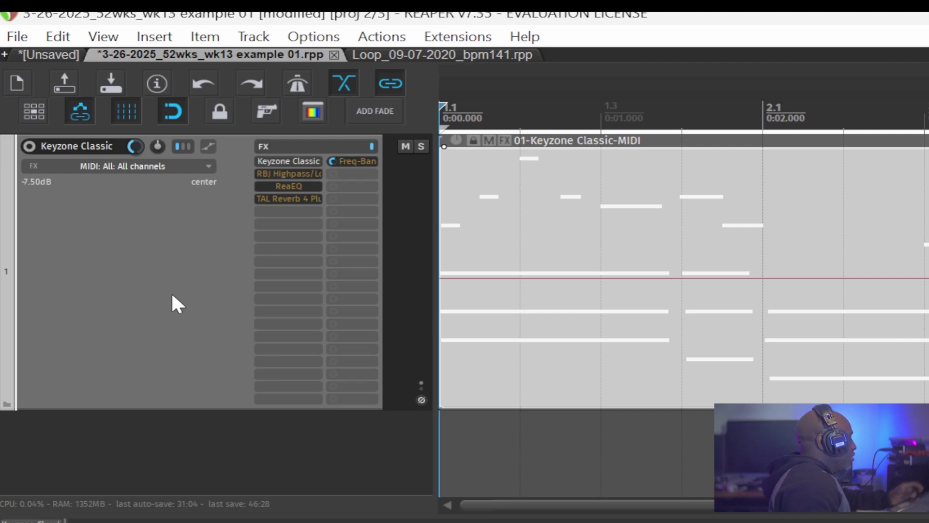
{"action": "key", "text": "ctrl+s"}
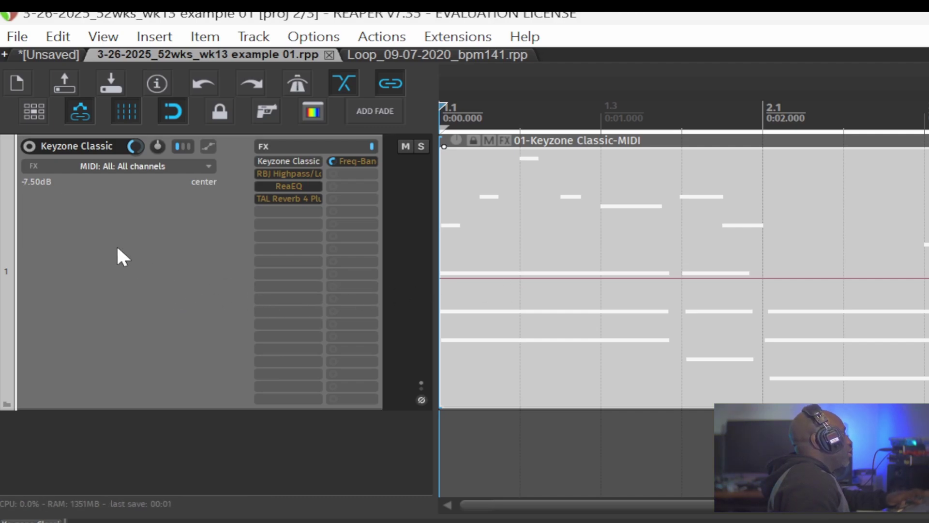
{"action": "key", "text": "space"}
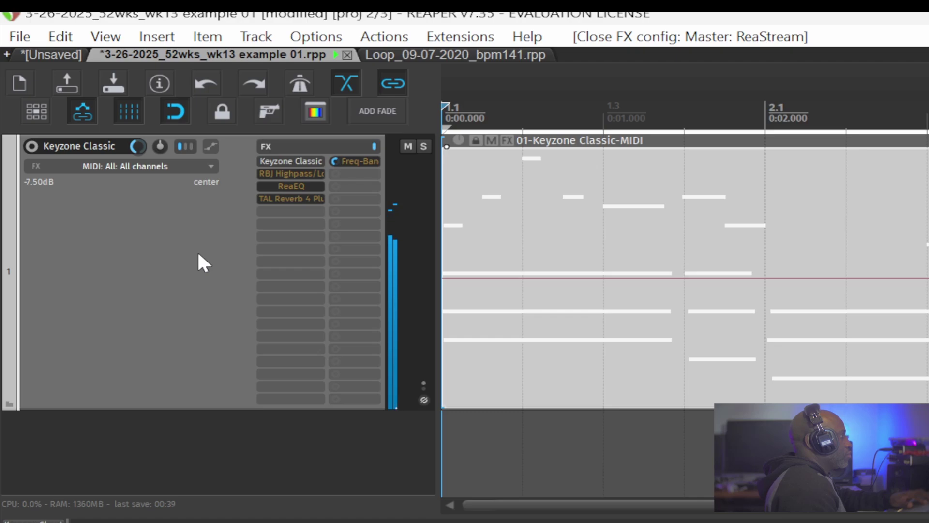
{"action": "key", "text": "space"}
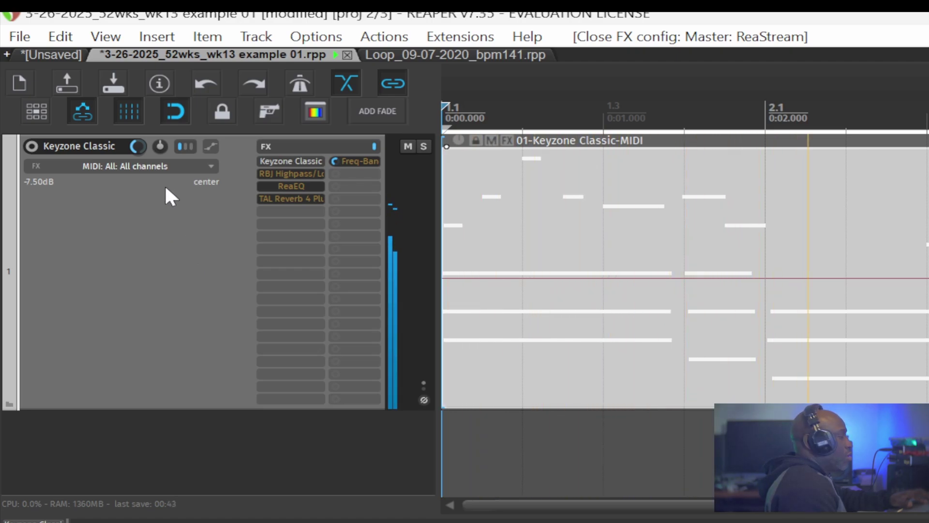
- Enable RBJ Highpass/Lowpass Filters and ReaEQ in the Keyzone Classic track's FX chain
{"action": "left_click", "coordinate": [269, 160]}
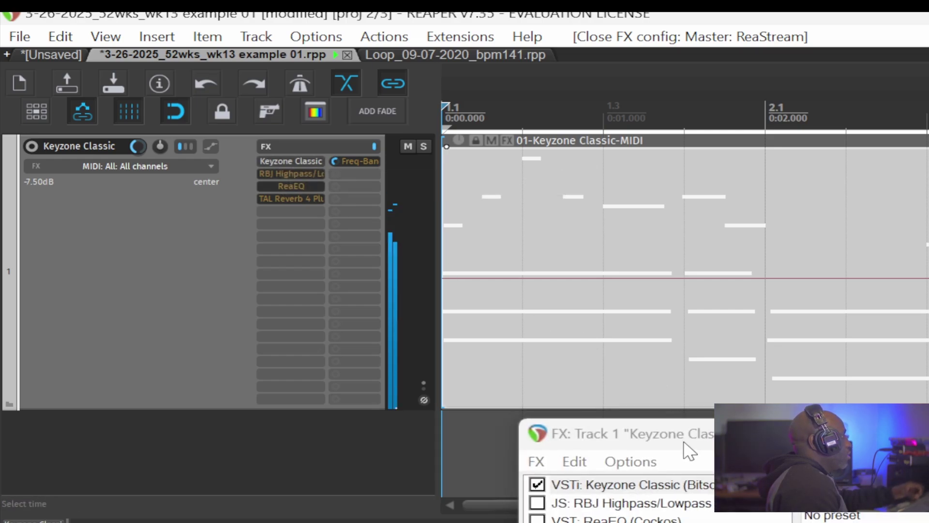
{"action": "left_click_drag", "start_coordinate": [692, 432], "coordinate": [545, 258]}
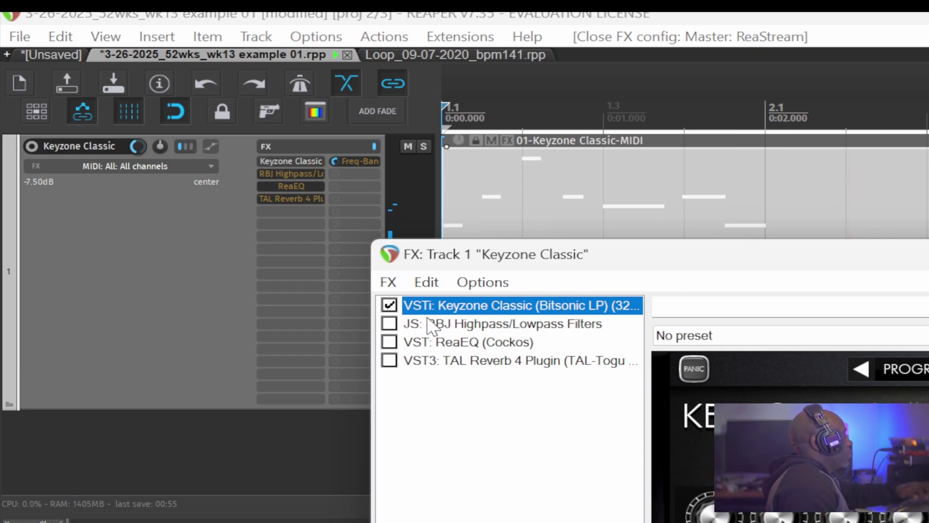
{"action": "left_click", "coordinate": [446, 324]}
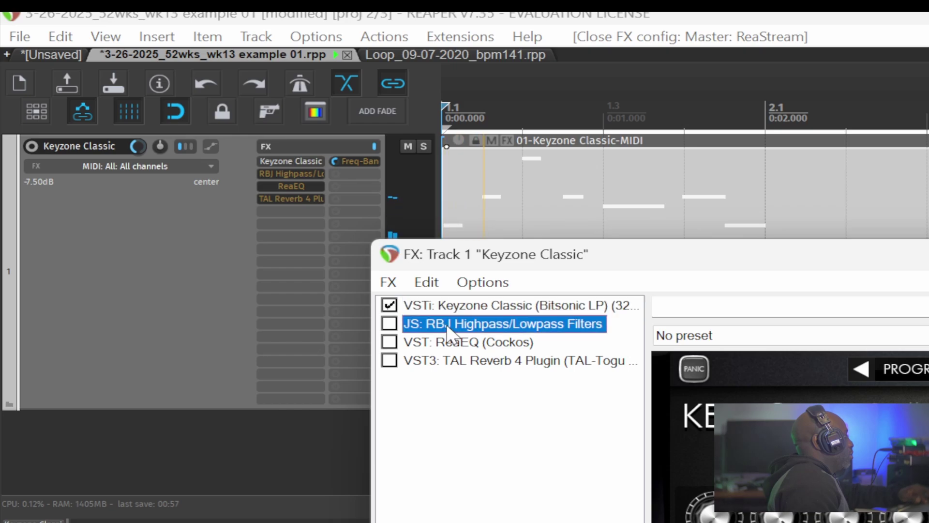
{"action": "left_click", "coordinate": [389, 323]}
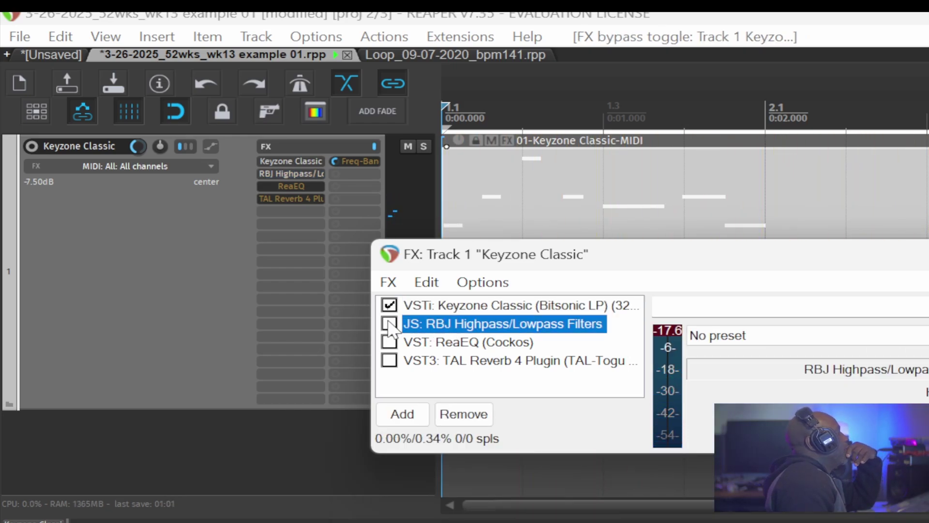
{"action": "left_click", "coordinate": [427, 345]}
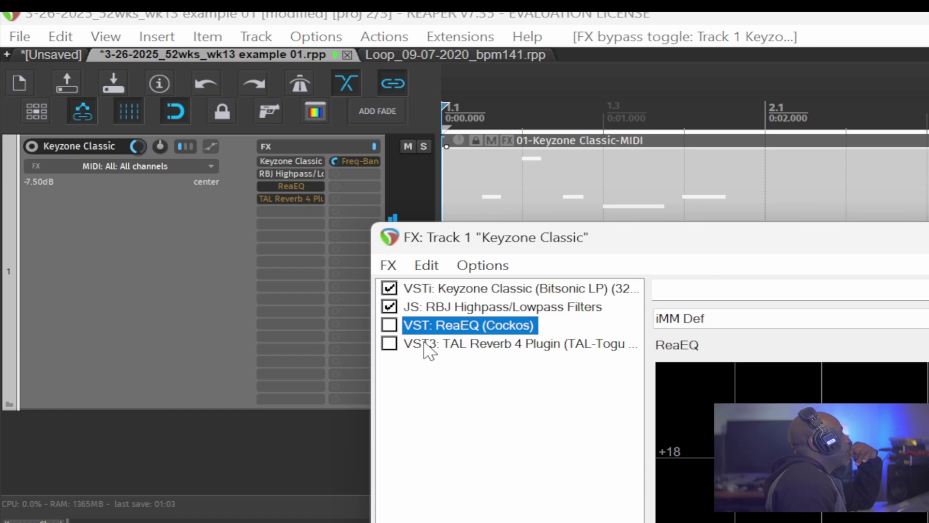
{"action": "left_click", "coordinate": [389, 325]}
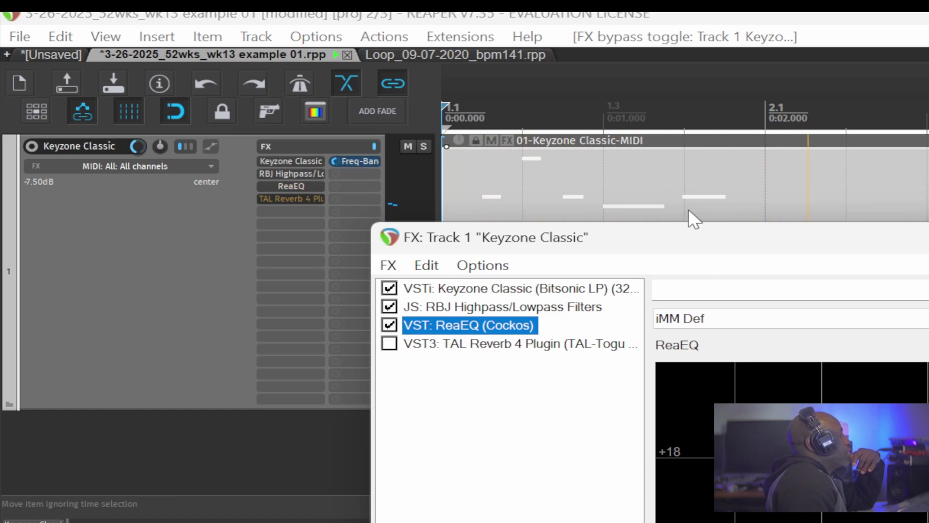
- Examine the parameter modulation and LFO settings of ReaEQ's Freq-Band 3 beside the EQ curve, and close the modulation window
{"action": "left_click_drag", "start_coordinate": [709, 249], "coordinate": [749, 272]}
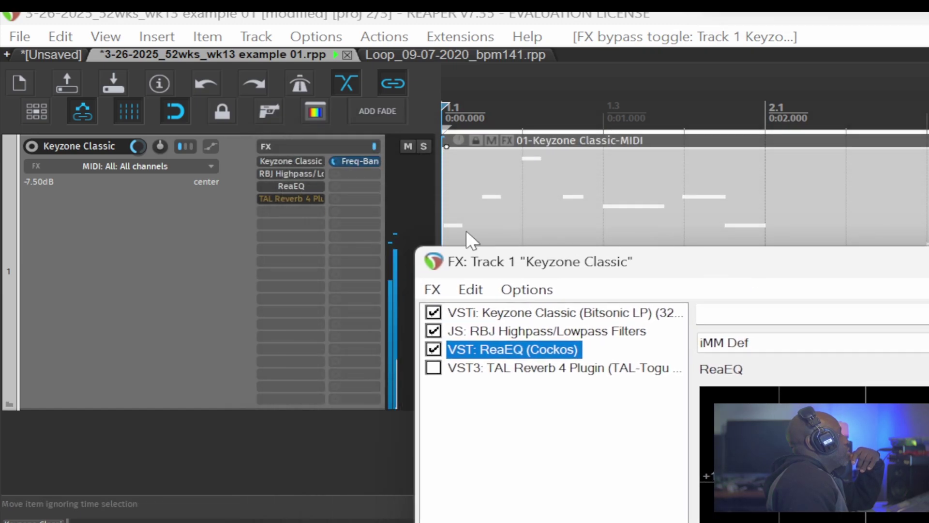
{"action": "right_click", "coordinate": [370, 166]}
{"action": "left_click", "coordinate": [438, 270]}
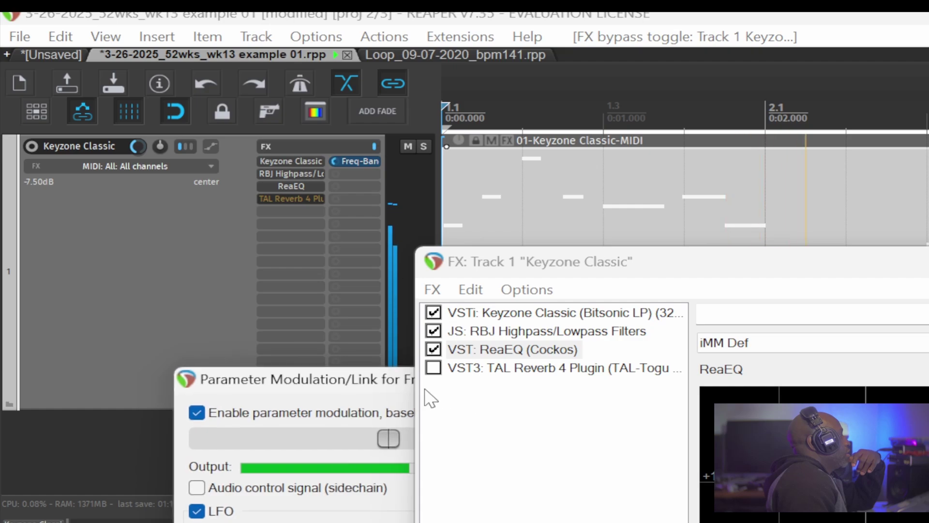
{"action": "left_click_drag", "start_coordinate": [344, 385], "coordinate": [224, 367]}
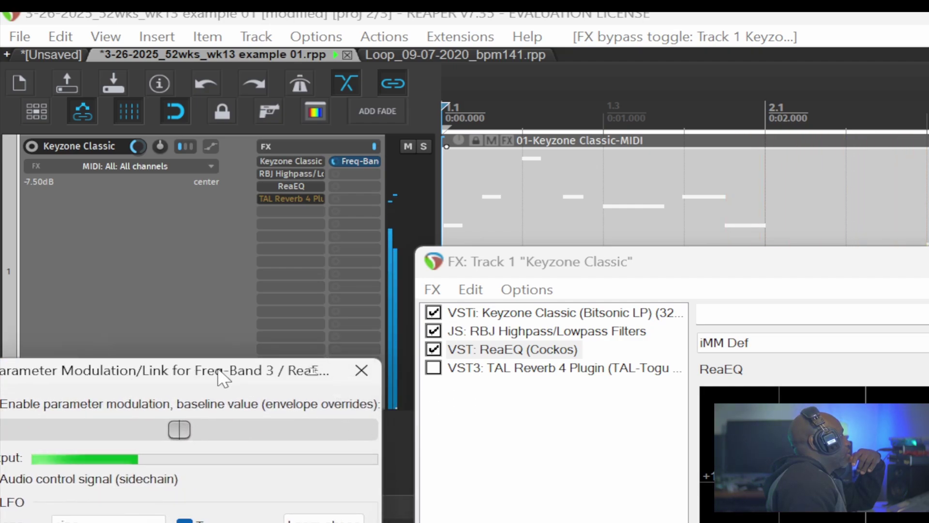
{"action": "left_click_drag", "start_coordinate": [128, 375], "coordinate": [622, 515]}
{"action": "left_click_drag", "start_coordinate": [491, 271], "coordinate": [439, 164]}
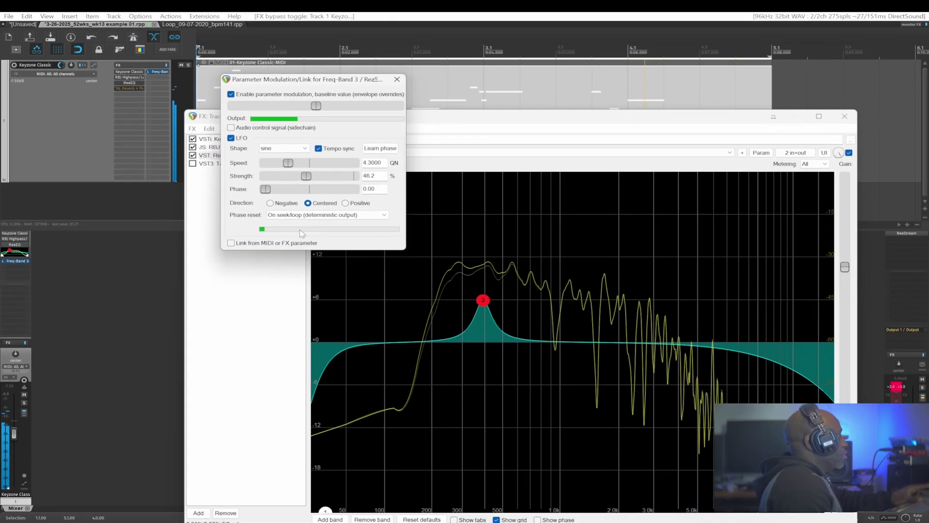
{"action": "left_click", "coordinate": [397, 78]}
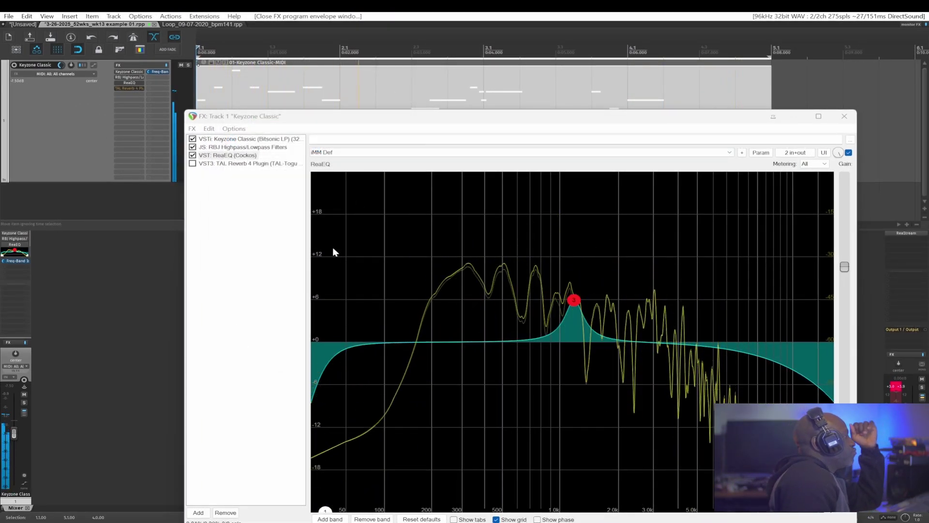
- Enable TAL Reverb 4 Plugin in the Keyzone Classic FX chain, and review the chain's effects before closing it
{"action": "left_click", "coordinate": [204, 163]}
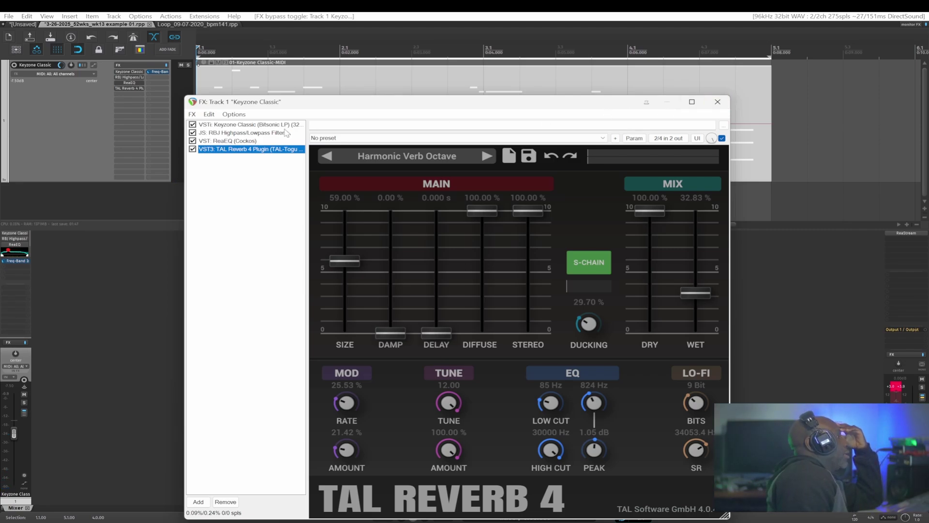
{"action": "left_click", "coordinate": [264, 126]}
{"action": "left_click", "coordinate": [237, 134]}
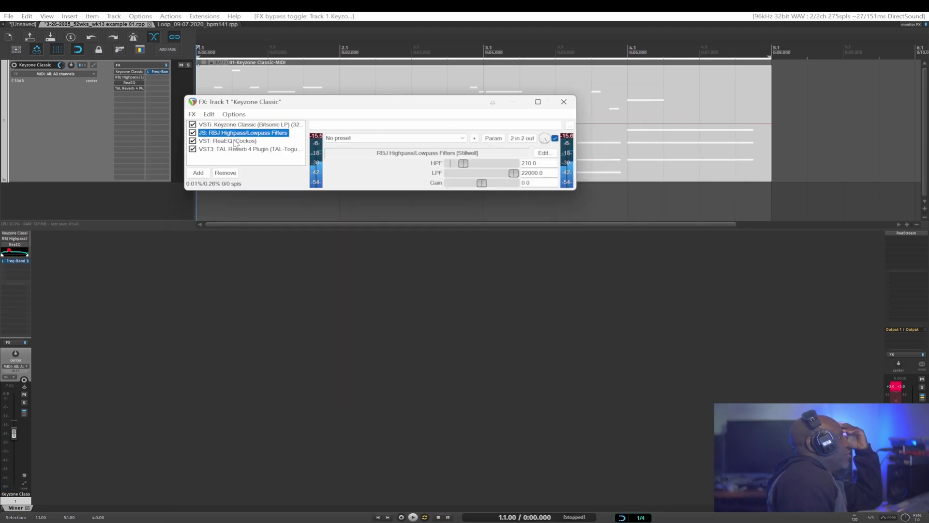
{"action": "left_click", "coordinate": [235, 127]}
{"action": "left_click", "coordinate": [234, 136]}
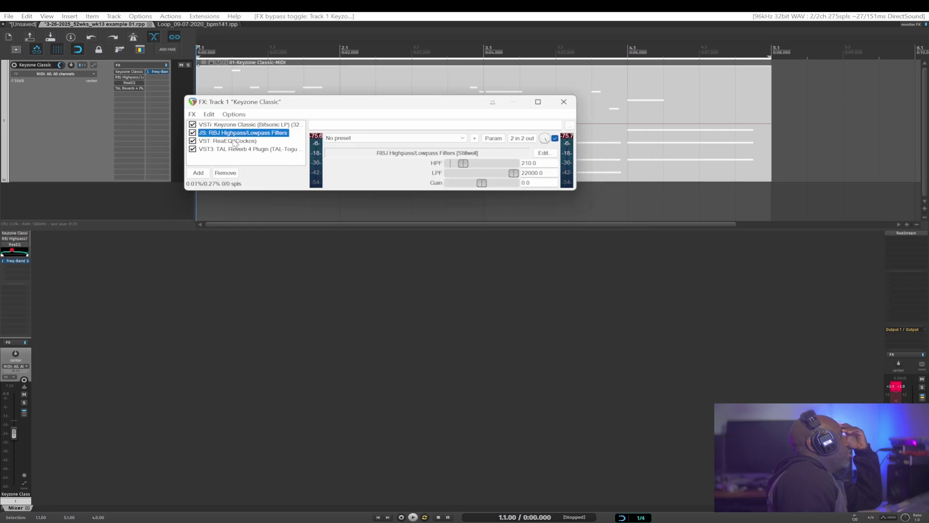
{"action": "left_click", "coordinate": [235, 142]}
{"action": "left_click", "coordinate": [232, 148]}
{"action": "left_click", "coordinate": [234, 133]}
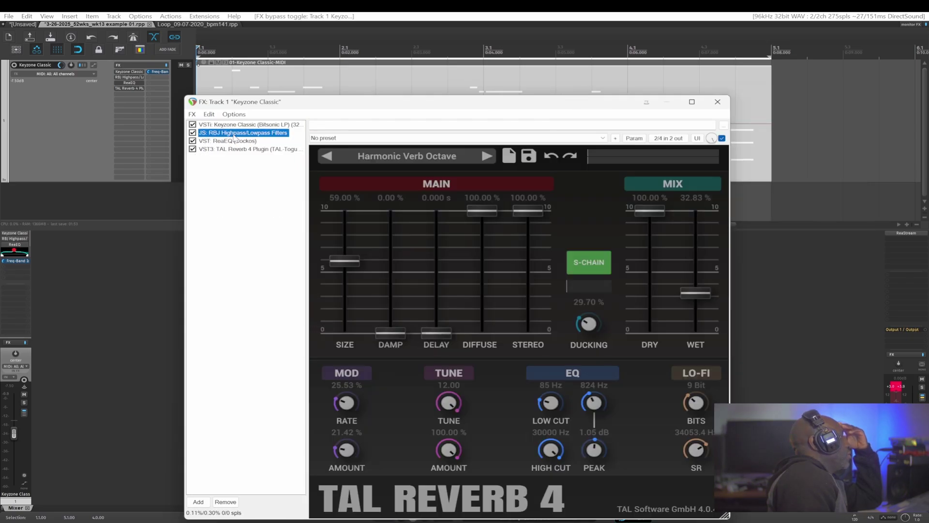
{"action": "left_click", "coordinate": [235, 141]}
{"action": "left_click_drag", "start_coordinate": [688, 286], "coordinate": [633, 314]}
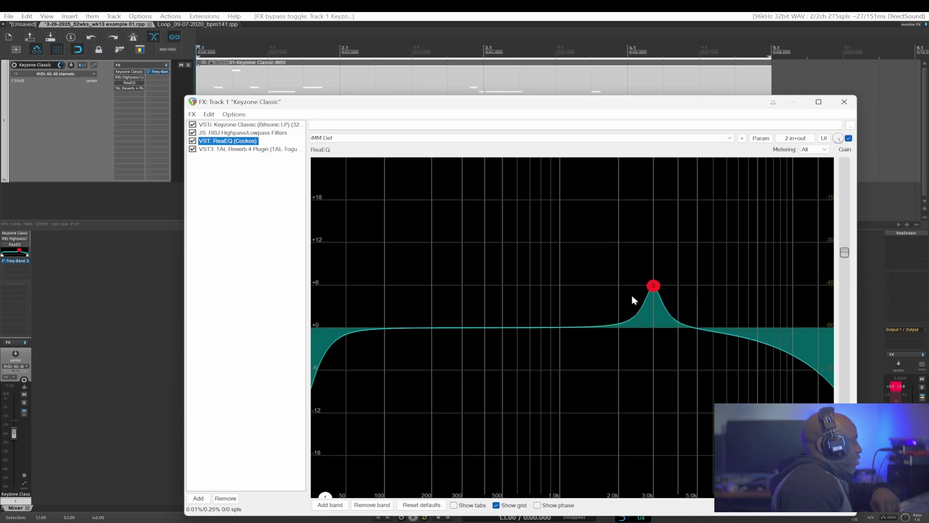
{"action": "left_click", "coordinate": [844, 102]}
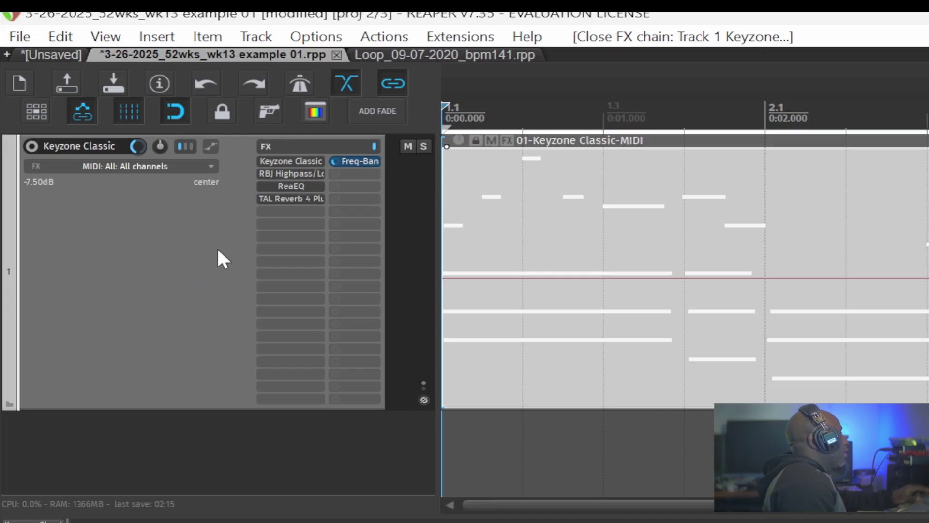
- Examine the track template saving dialog for the Keyzone Classic track, and leave it without saving
{"action": "right_click", "coordinate": [152, 264]}
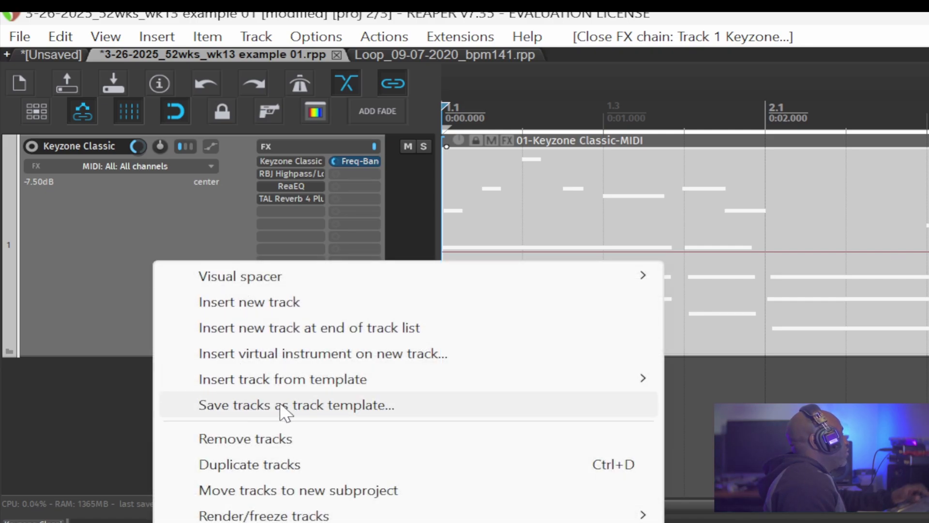
{"action": "left_click", "coordinate": [349, 406]}
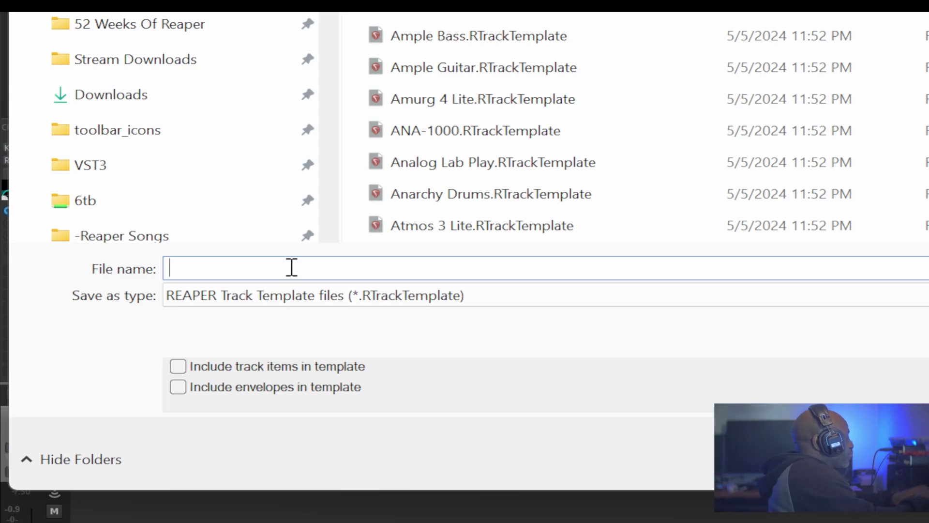
{"action": "key", "text": "Escape"}
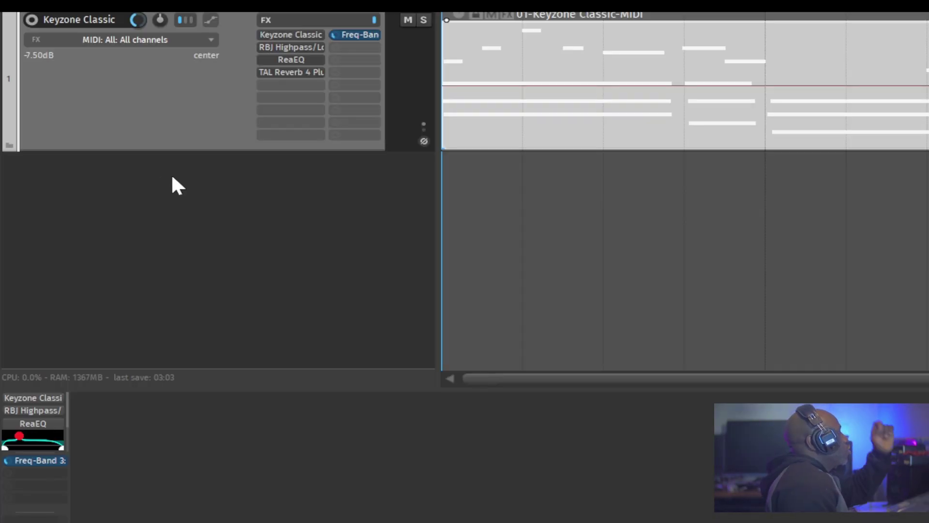
- Browse the saved track templates that can be inserted into the project, without inserting one
{"action": "left_click", "coordinate": [177, 203]}
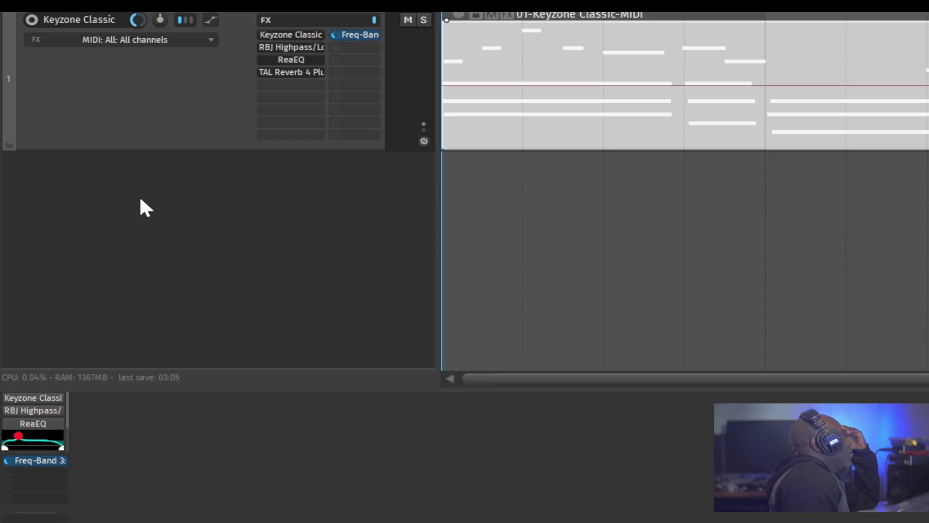
{"action": "right_click", "coordinate": [196, 205]}
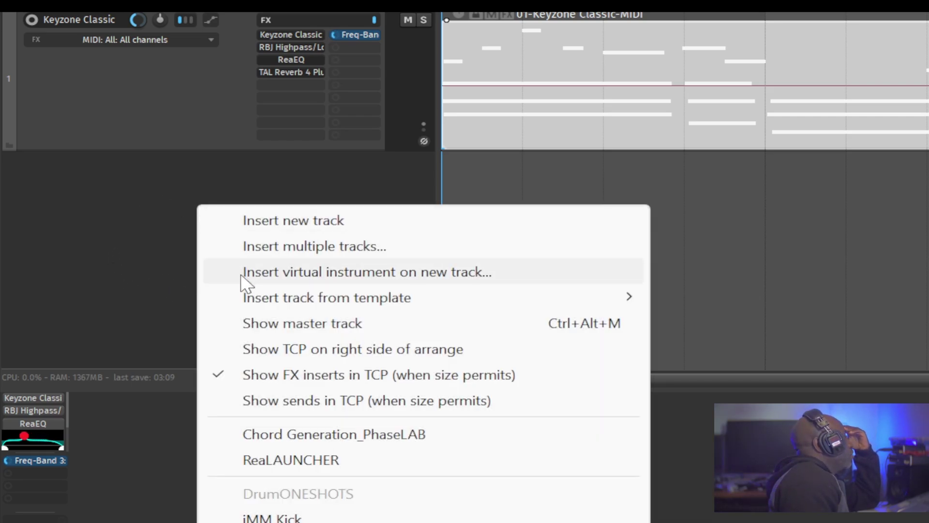
{"action": "mouse_move", "coordinate": [243, 307]}
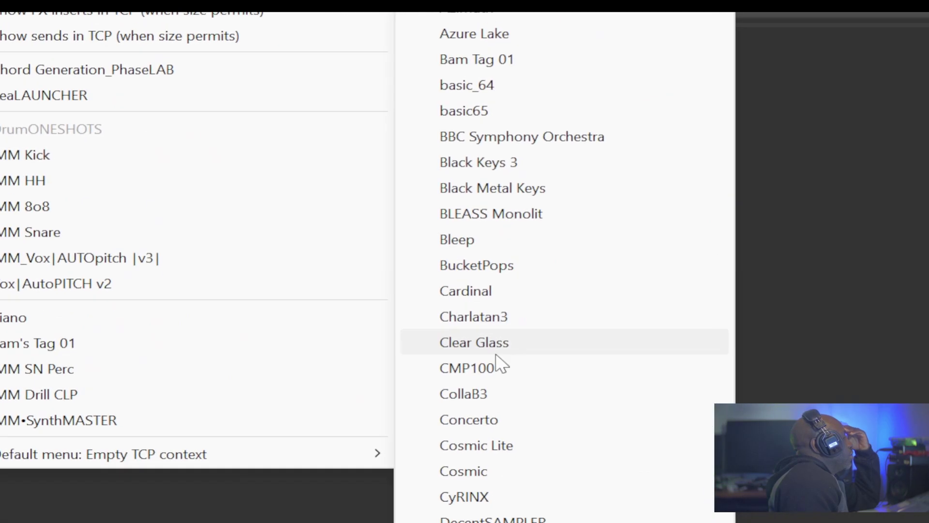
{"action": "mouse_move", "coordinate": [441, 518]}
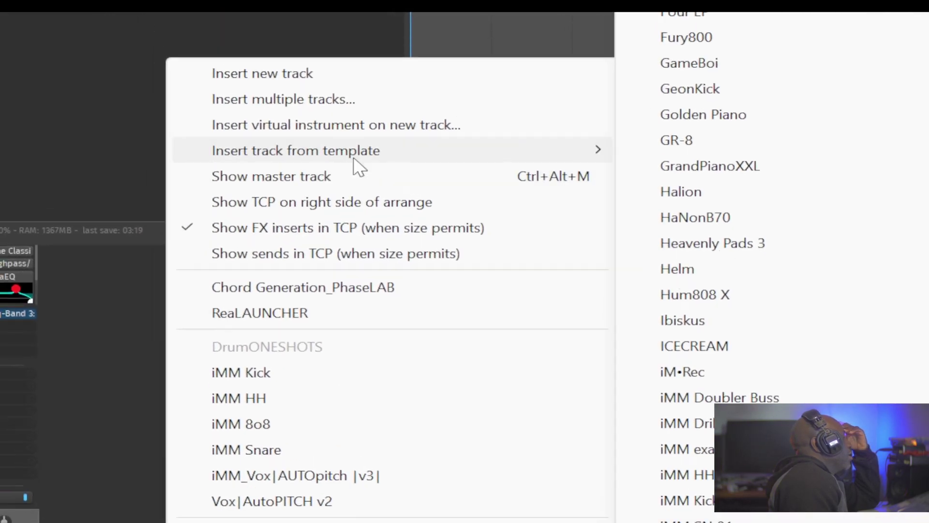
{"action": "left_click", "coordinate": [164, 250]}
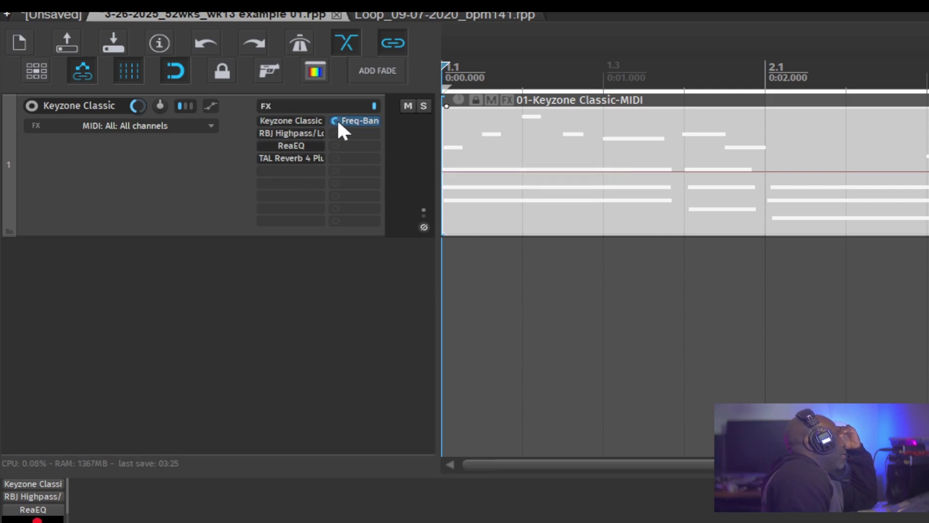
- Review the ReaEQ effect on the Keyzone Classic track, and close it and the effect browser without adding any effect
{"action": "scroll", "coordinate": [338, 122], "scroll_direction": "down", "scroll_amount": 5}
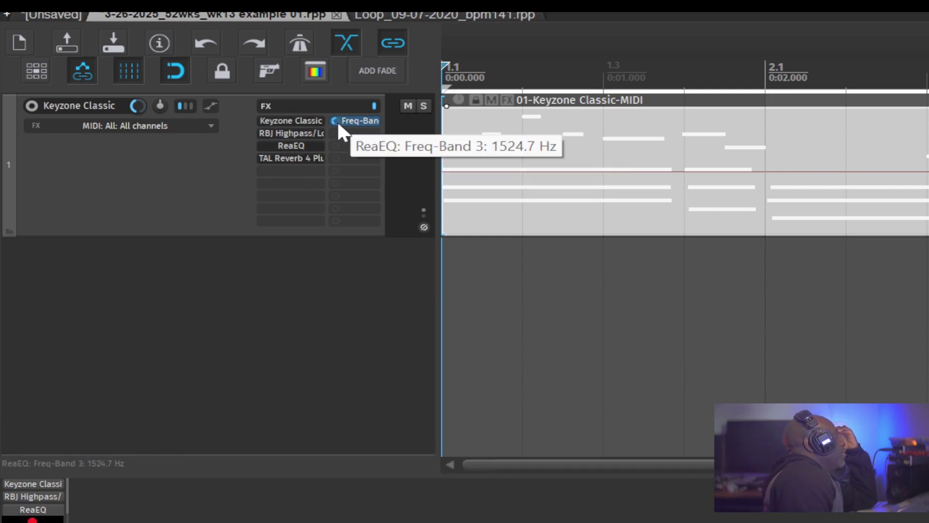
{"action": "left_click", "coordinate": [295, 147]}
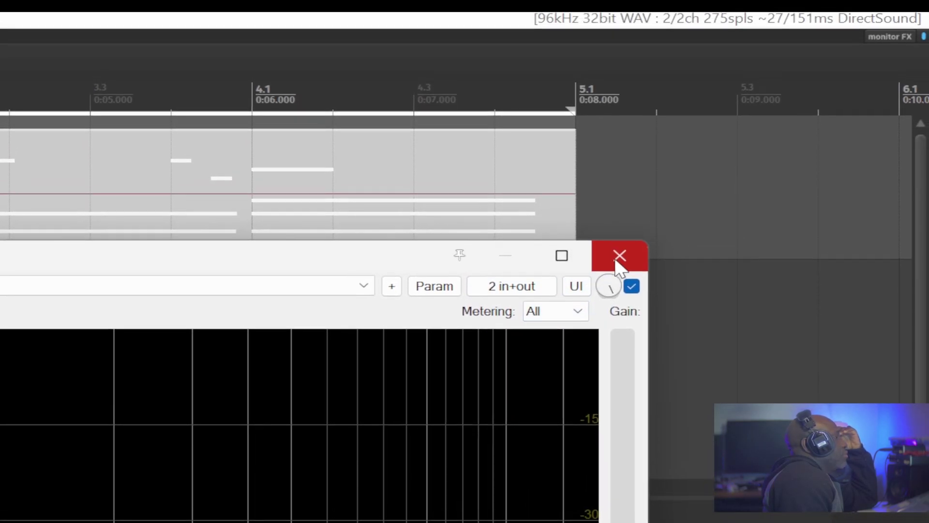
{"action": "left_click", "coordinate": [620, 255]}
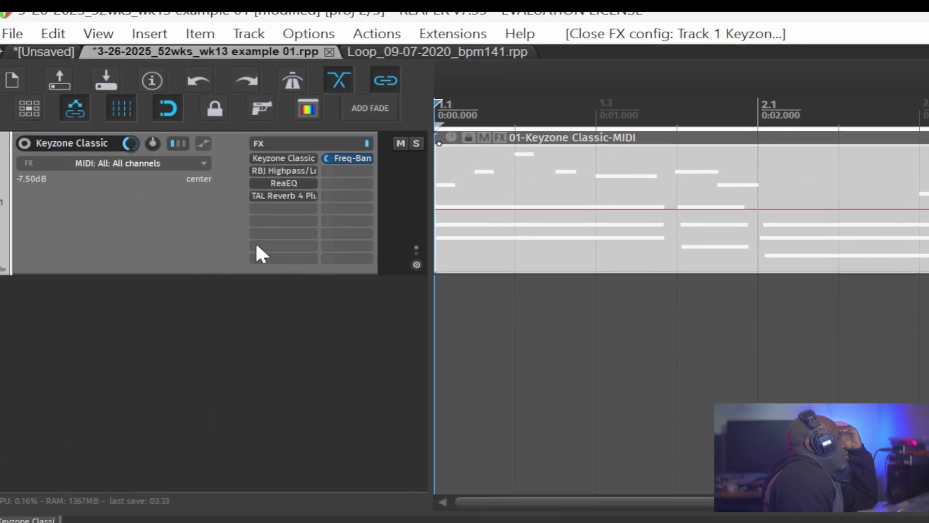
{"action": "double_click", "coordinate": [261, 249]}
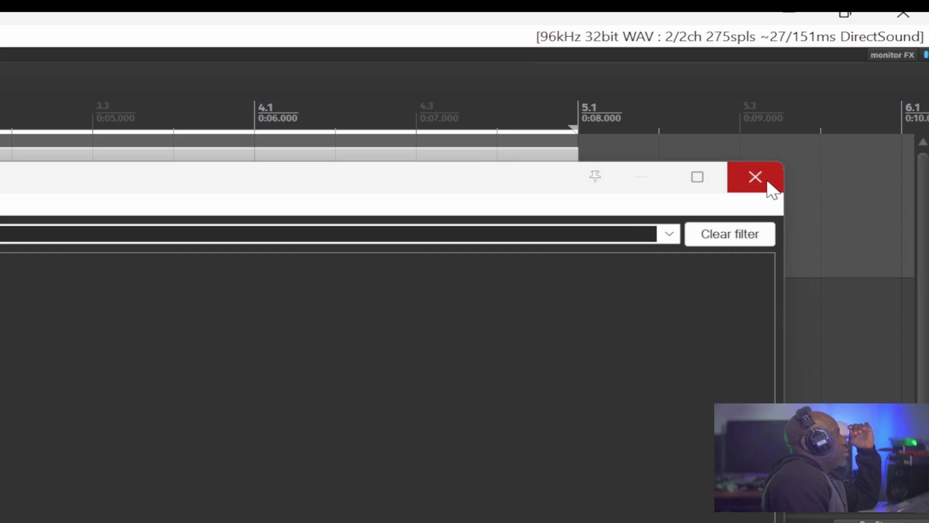
{"action": "left_click", "coordinate": [768, 184]}
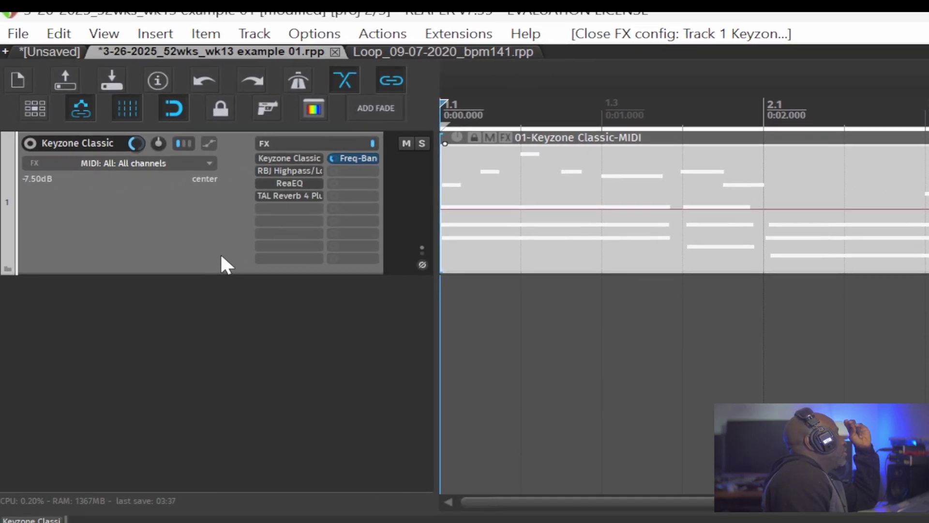
- Switch to the Loop_09-07-2020_bpm141.rpp project and play its recorded MIDI loop
{"action": "left_click", "coordinate": [417, 54]}
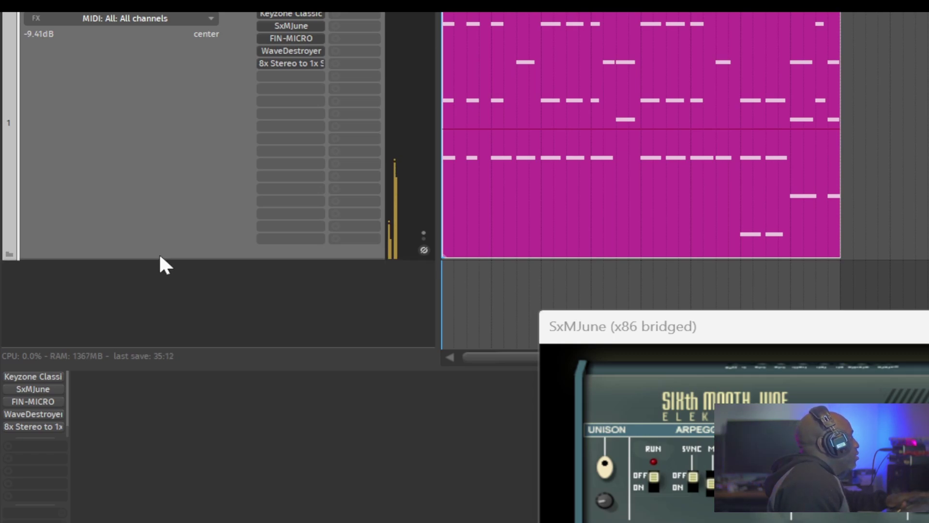
{"action": "key", "text": "space"}
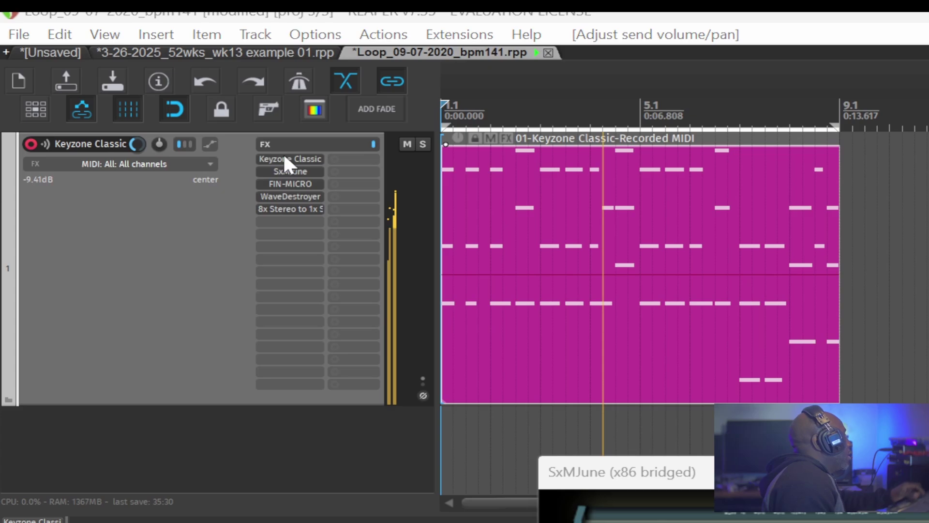
- Review Keyzone Classic, FIN-MICRO, WaveDestroyer and the 8x Stereo to 1x Stereo Mixer in the track's FX chain, and close the chain
{"action": "left_click", "coordinate": [284, 157]}
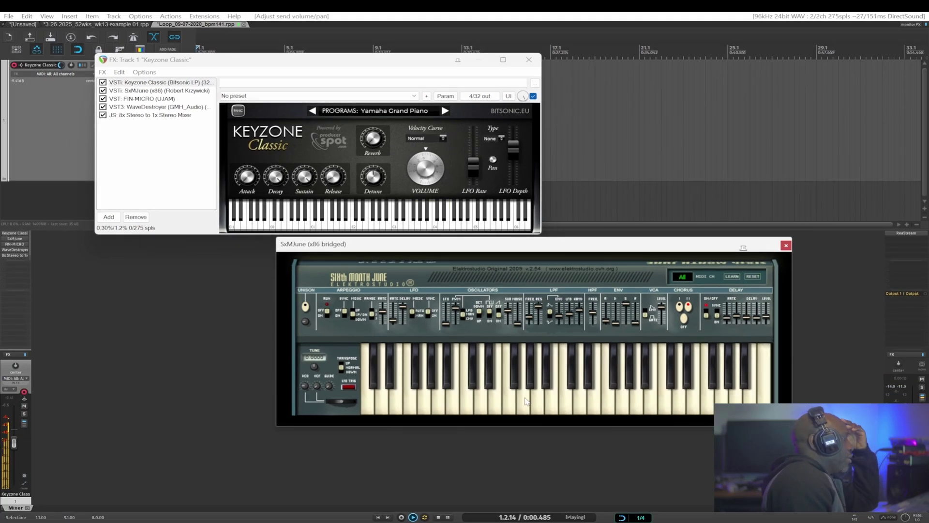
{"action": "left_click", "coordinate": [140, 98]}
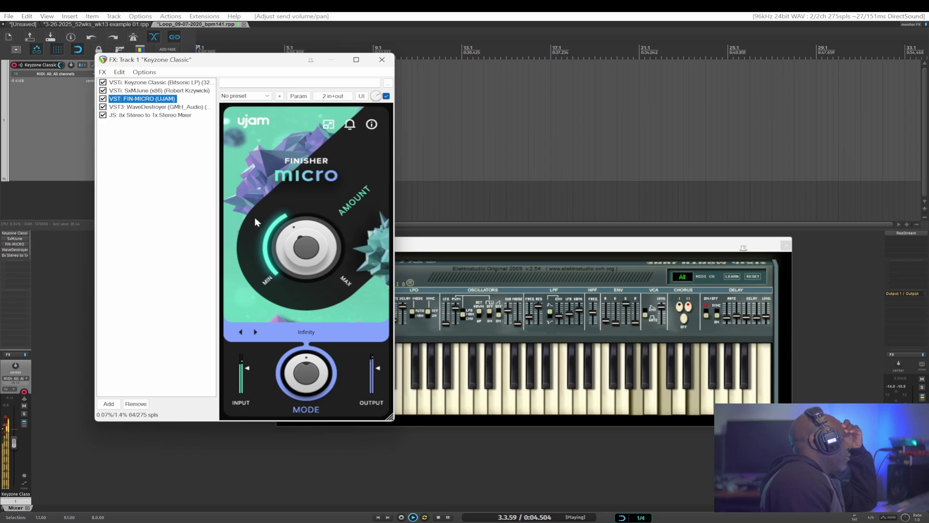
{"action": "left_click", "coordinate": [137, 106]}
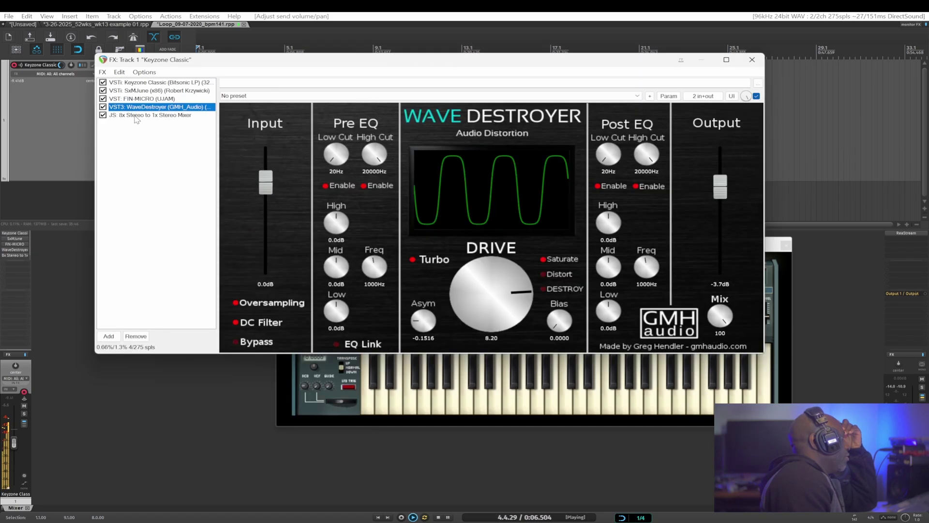
{"action": "left_click", "coordinate": [137, 115]}
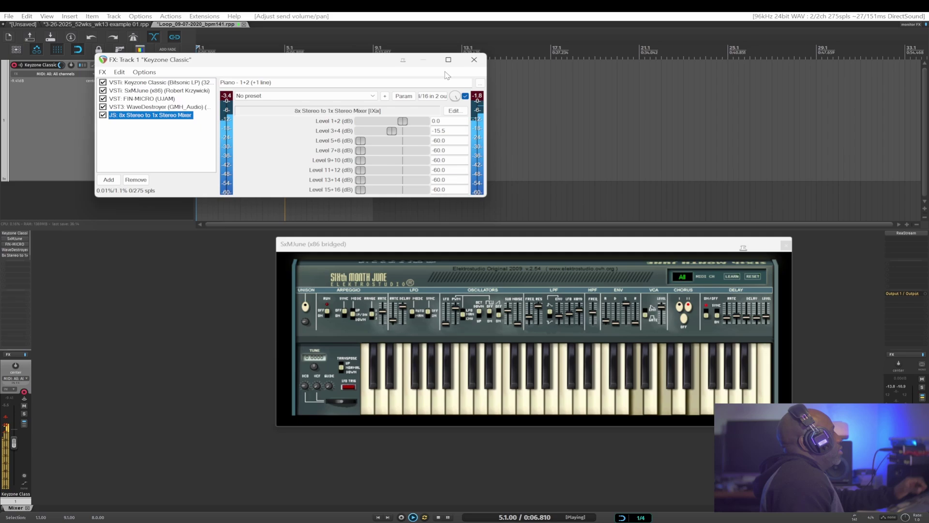
{"action": "left_click", "coordinate": [474, 59]}
- Look over the commands available for the Keyzone Classic track without choosing one, and stop playback of the loop
{"action": "right_click", "coordinate": [53, 129]}
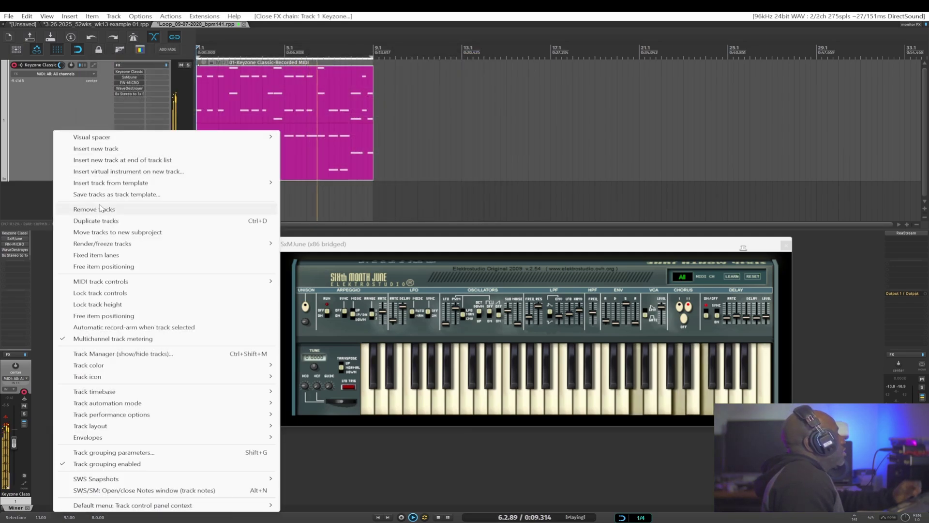
{"action": "left_click", "coordinate": [37, 126]}
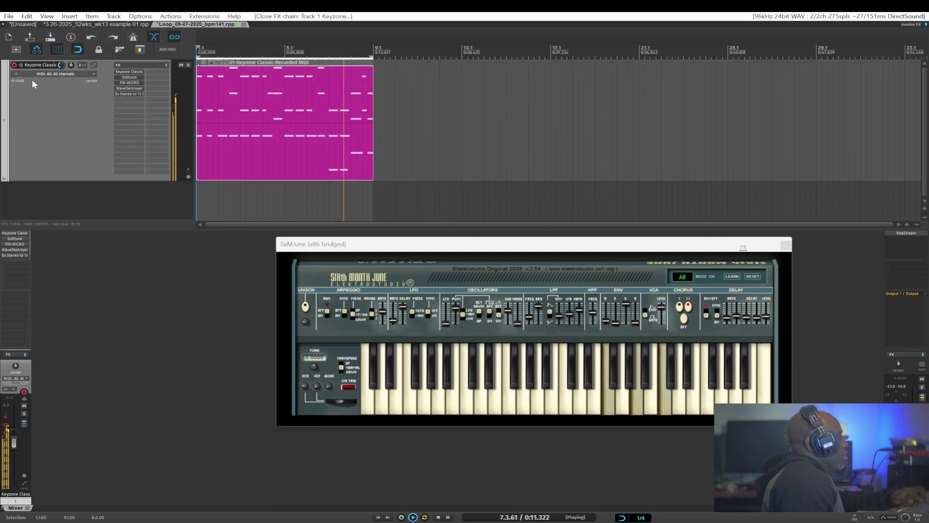
{"action": "key", "text": "space"}
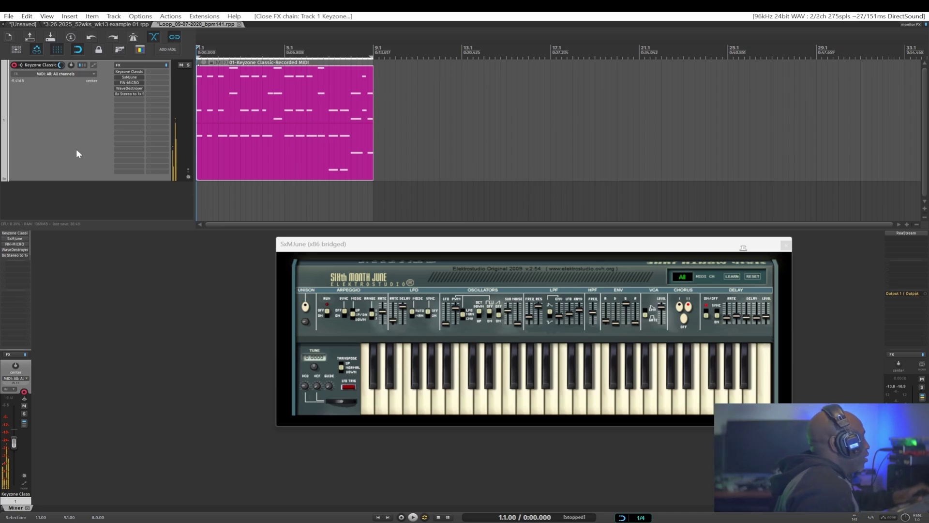
{"action": "scroll", "coordinate": [80, 129], "scroll_direction": "down", "scroll_amount": 4}
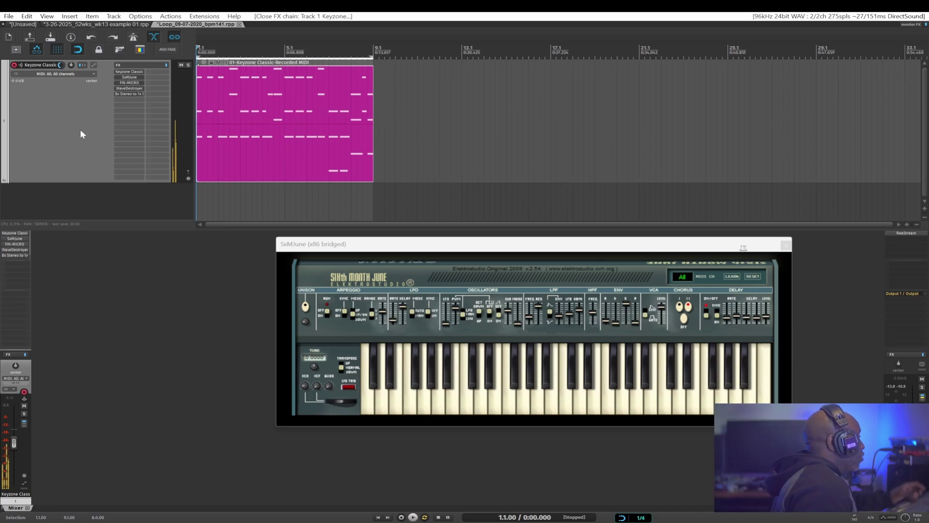